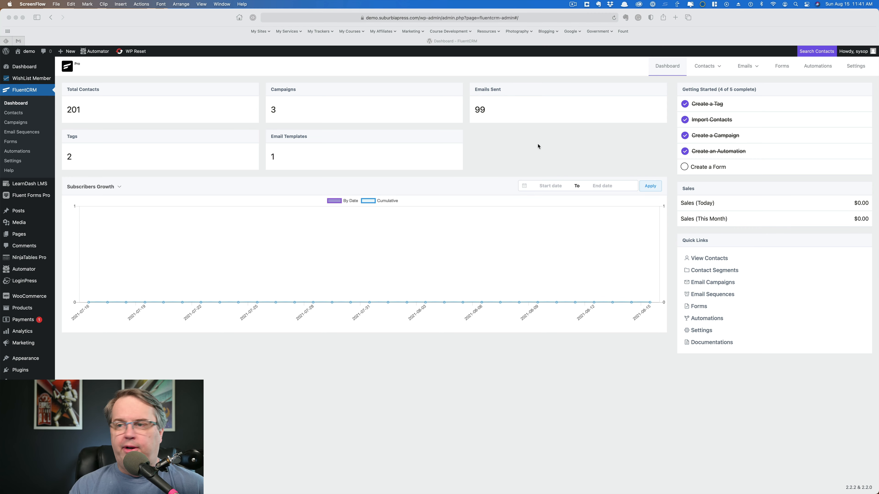
- Start a first opt-in form from FluentCRM's Getting Started to reach the form template chooser
left_click(739, 170)
left_click(708, 168)
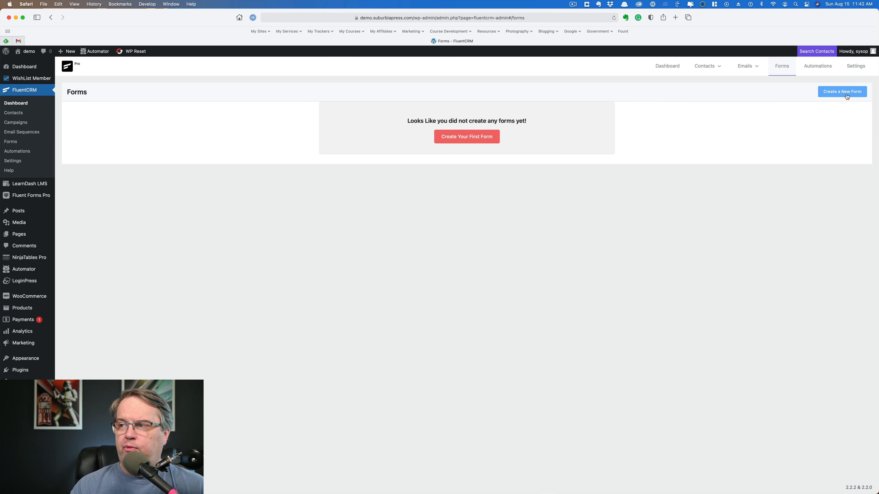
left_click(467, 138)
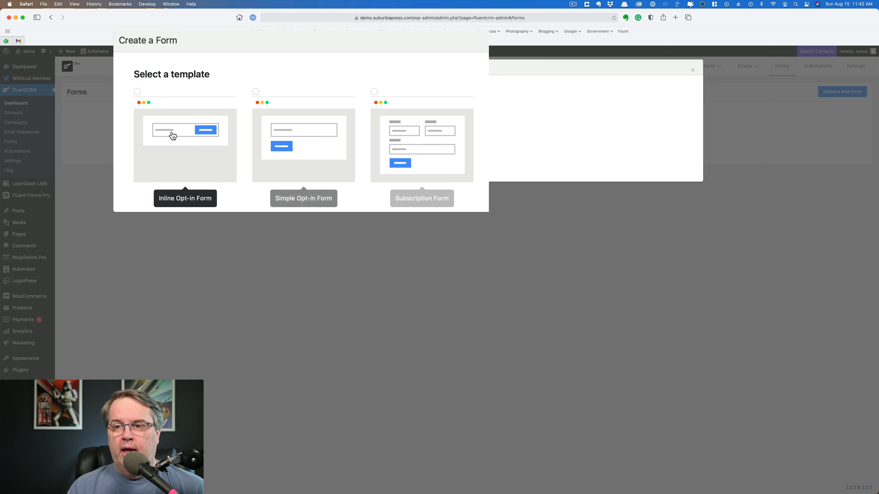
- Choose the Inline Opt-in Form template and title the form 'Test Form 1'
left_click(203, 135)
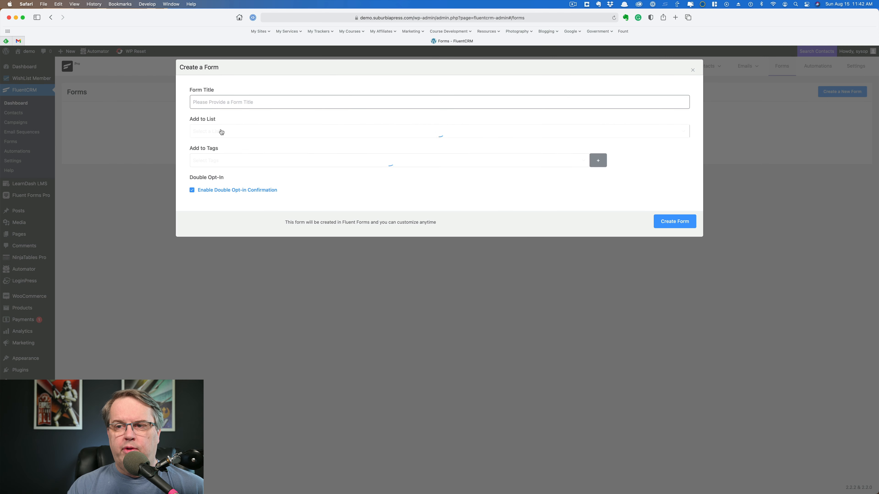
left_click(249, 103)
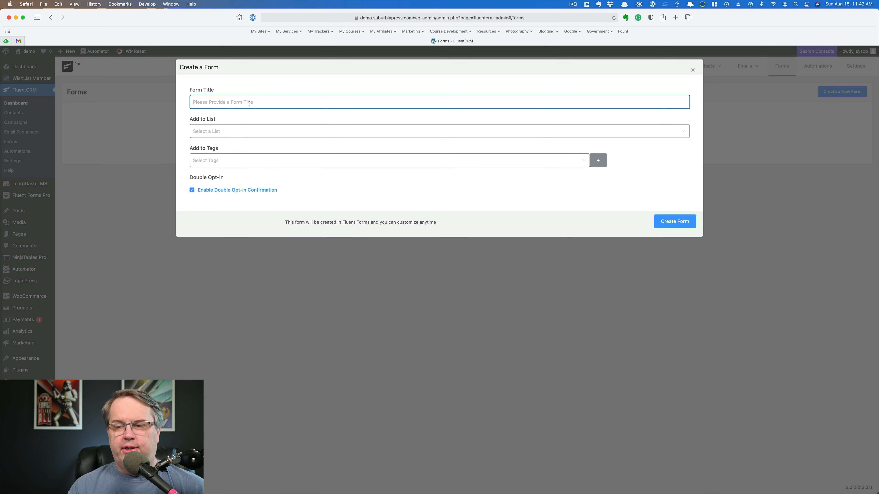
type("Test")
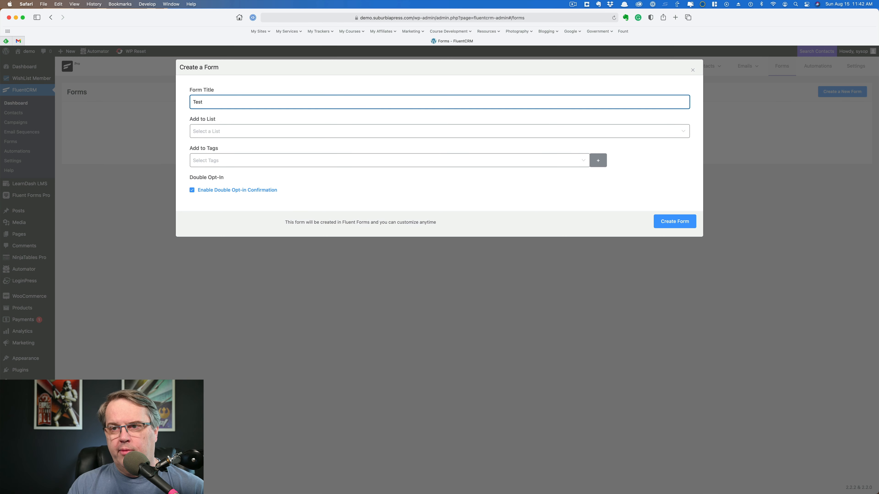
type(" Form 1")
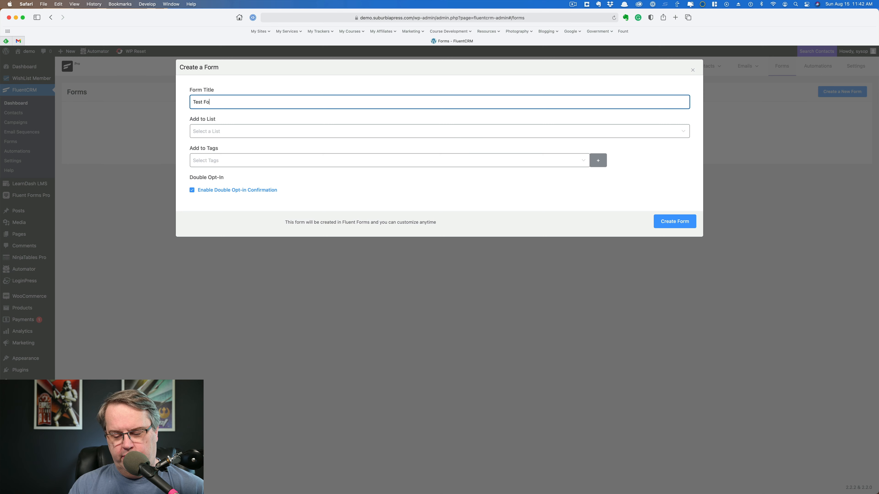
- Add new subscribers to Test List and tag them with Test Tag
left_click(247, 131)
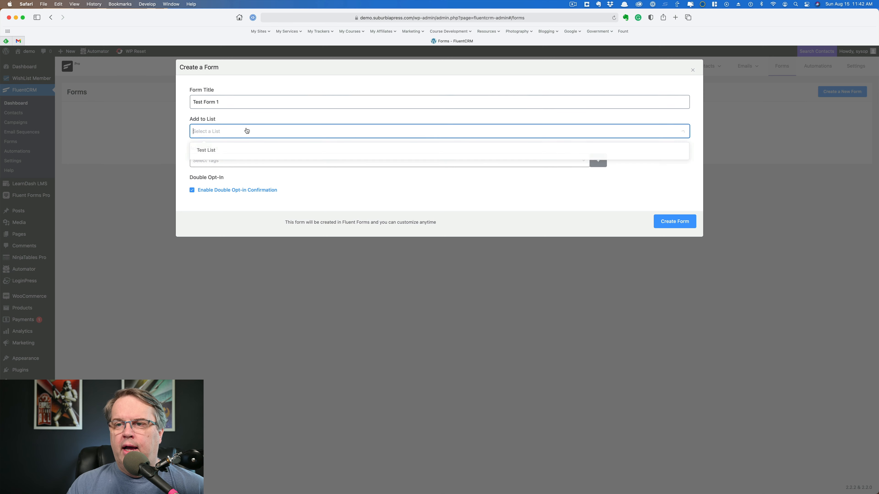
left_click(211, 151)
left_click(237, 159)
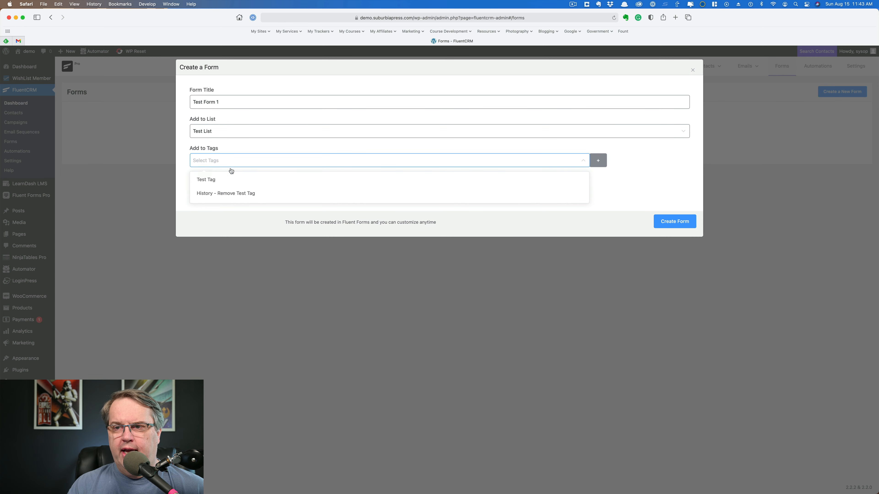
left_click(215, 179)
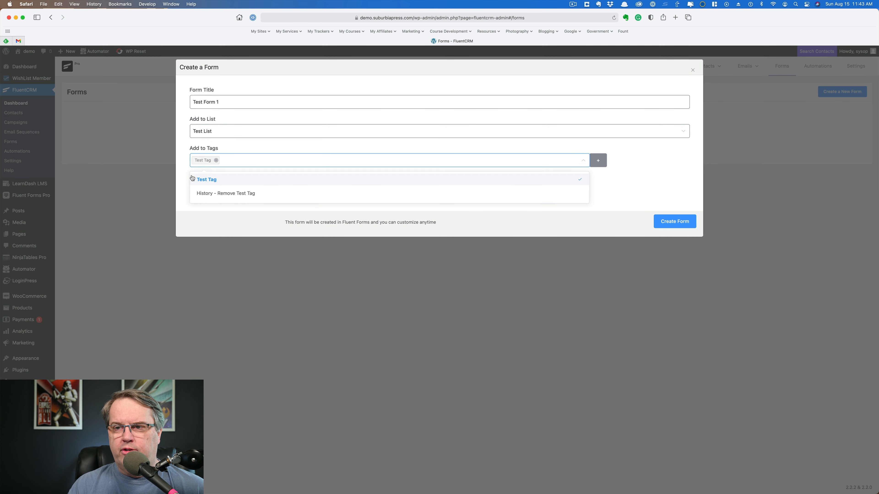
left_click(185, 173)
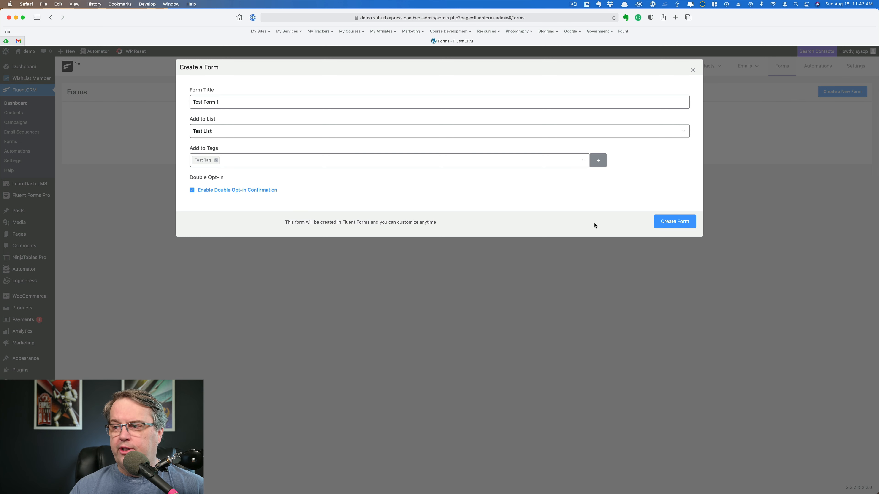
- Create Test Form 1, select its [fluentform id="2"] shortcode, and preview the form in a new tab
left_click(672, 222)
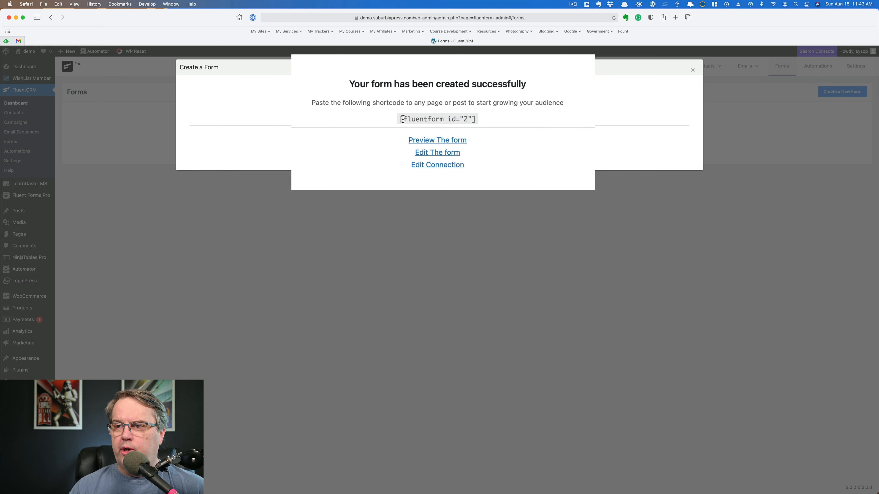
triple_click(415, 119)
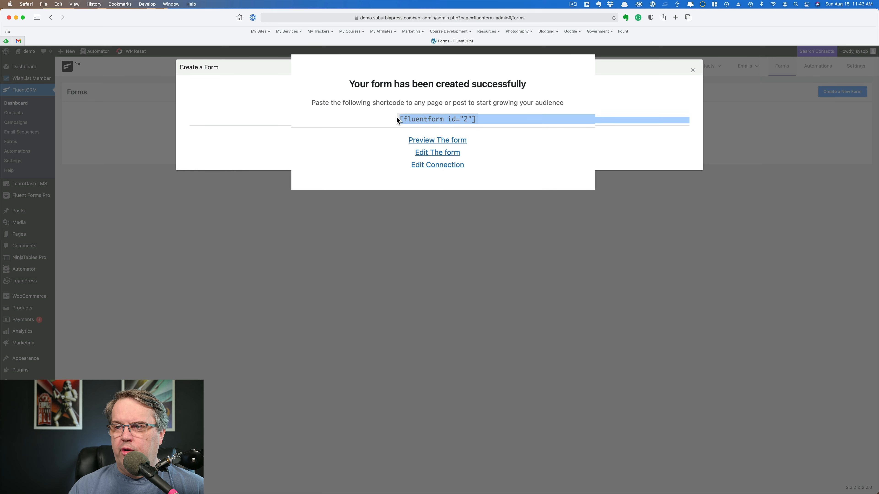
left_click(479, 143)
left_click(462, 142)
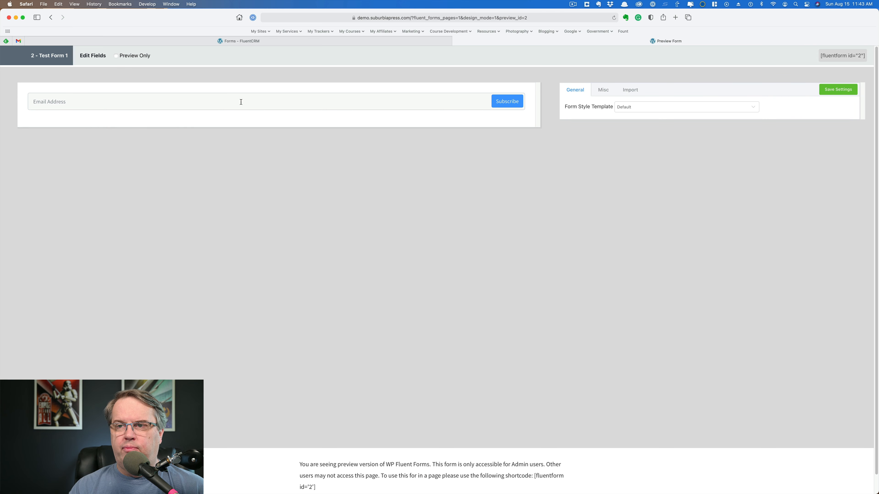
- Review the Misc container, asterisk, inline error and success message styles, then save the settings
left_click(606, 90)
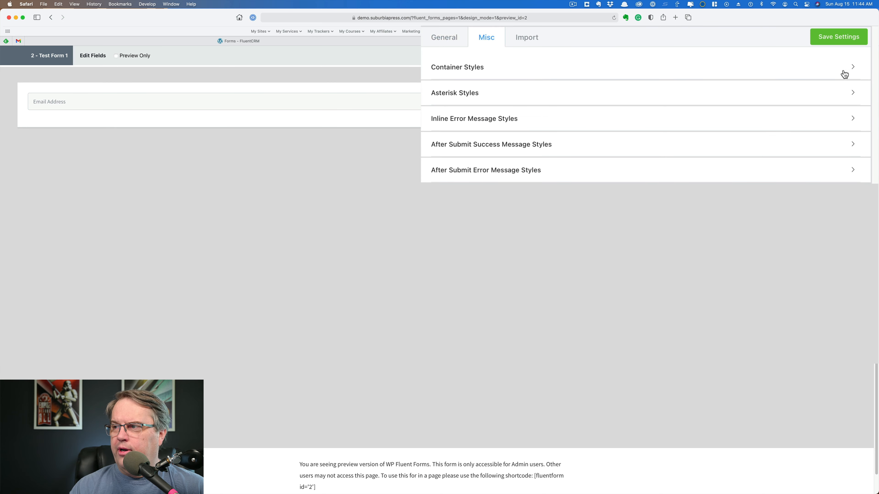
left_click(852, 69)
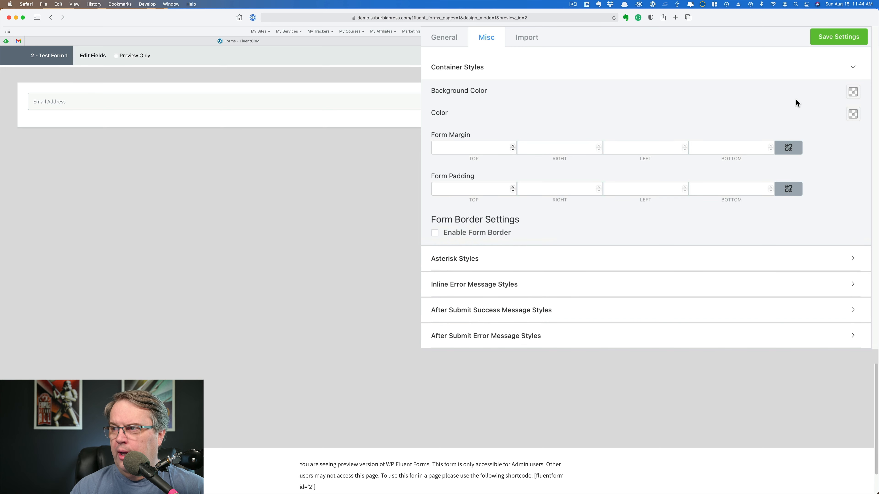
left_click(856, 71)
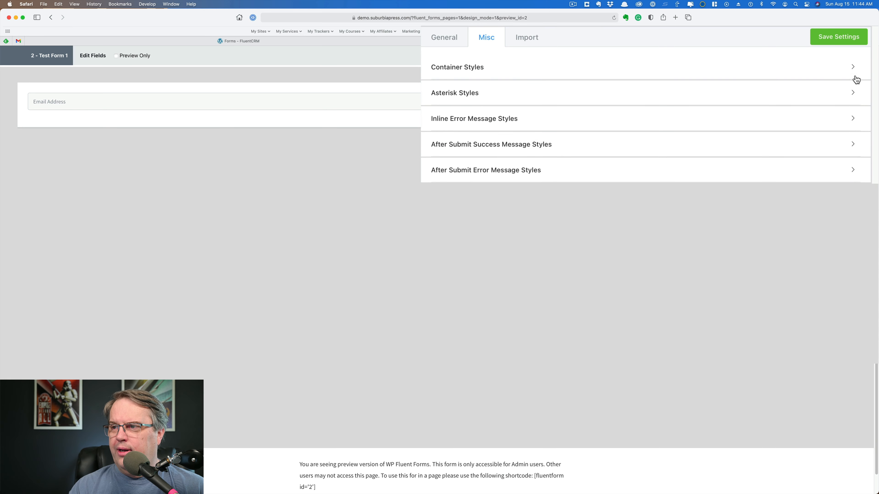
left_click(855, 98)
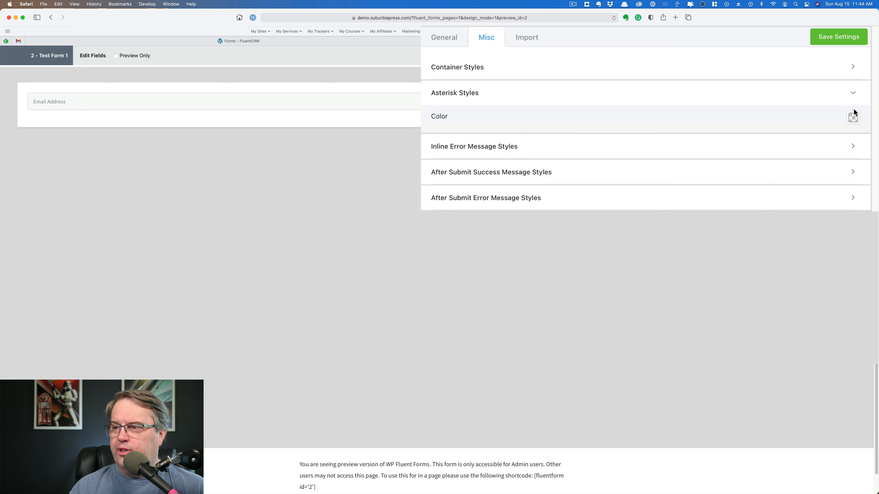
left_click(854, 99)
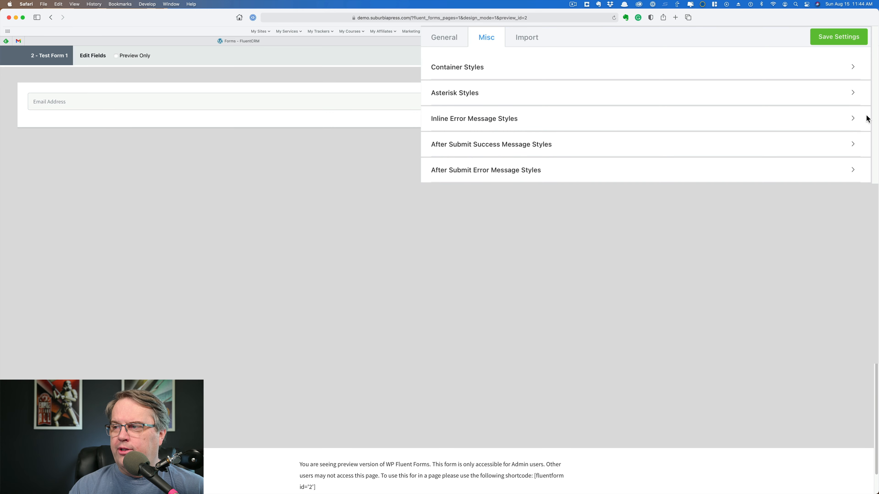
left_click(859, 120)
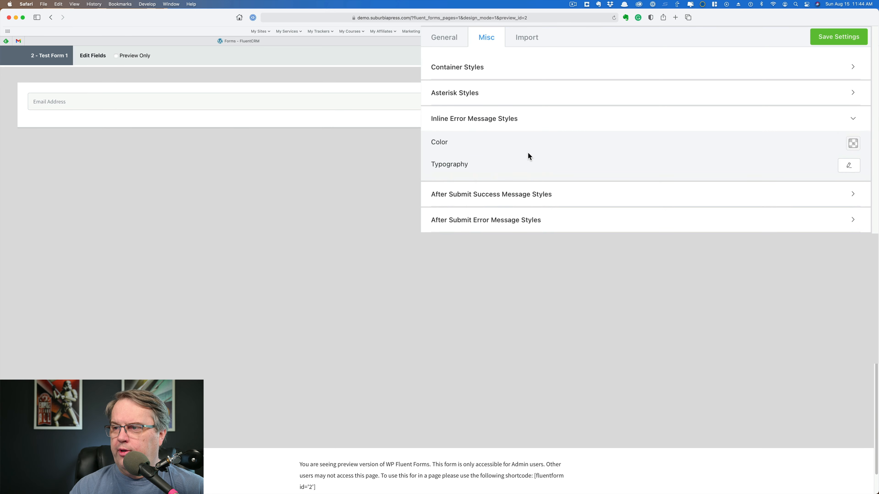
left_click(853, 121)
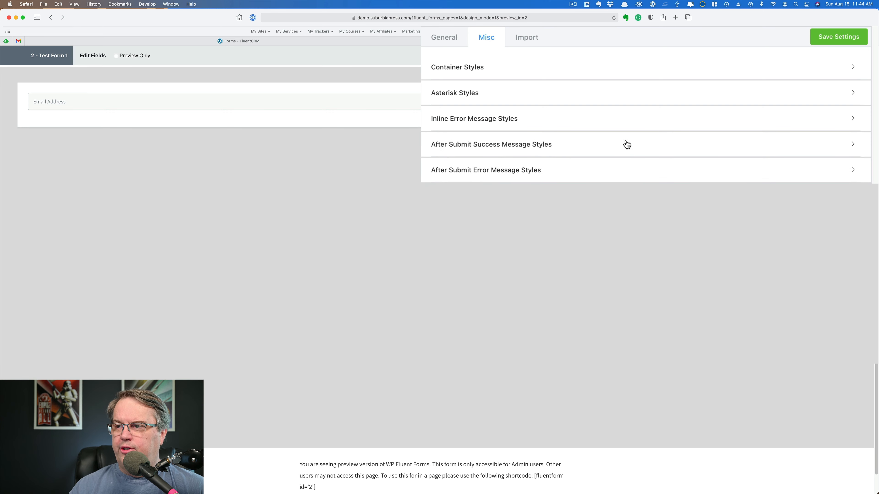
left_click(852, 146)
left_click(852, 145)
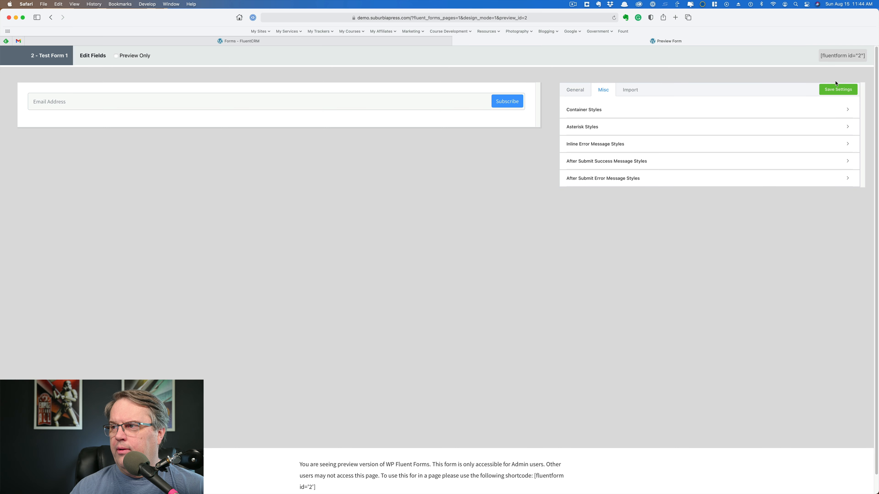
left_click(837, 91)
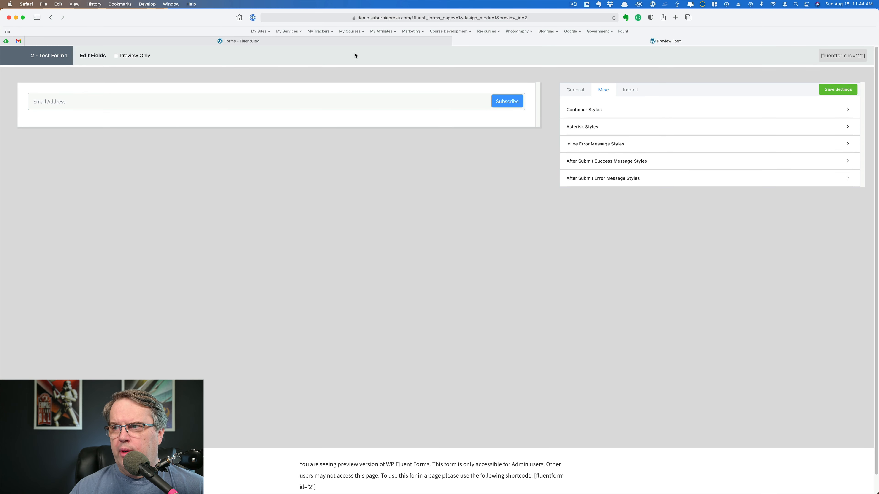
left_click(404, 40)
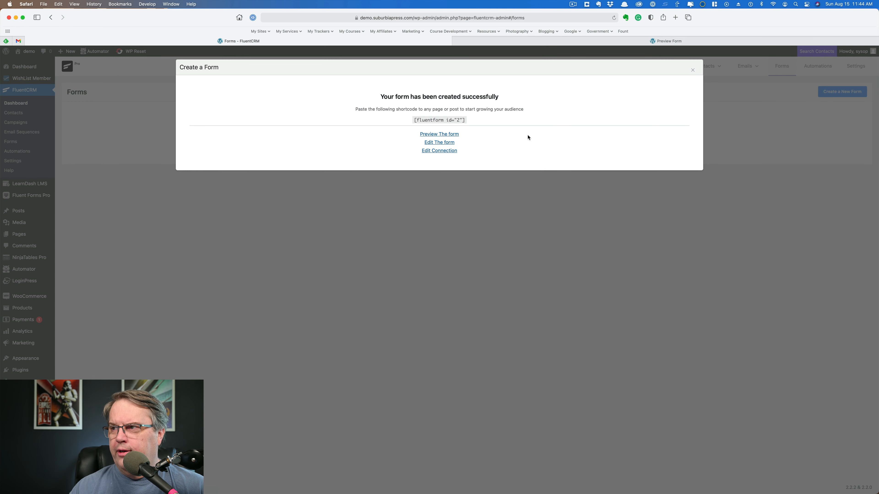
- Copy Test Form 1's [fluentform id="2"] shortcode and start a new WordPress page
left_click(692, 70)
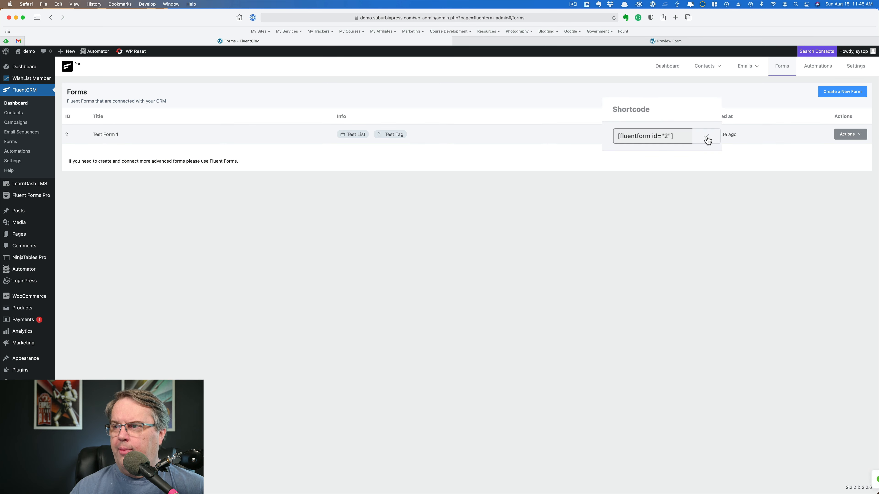
left_click(692, 136)
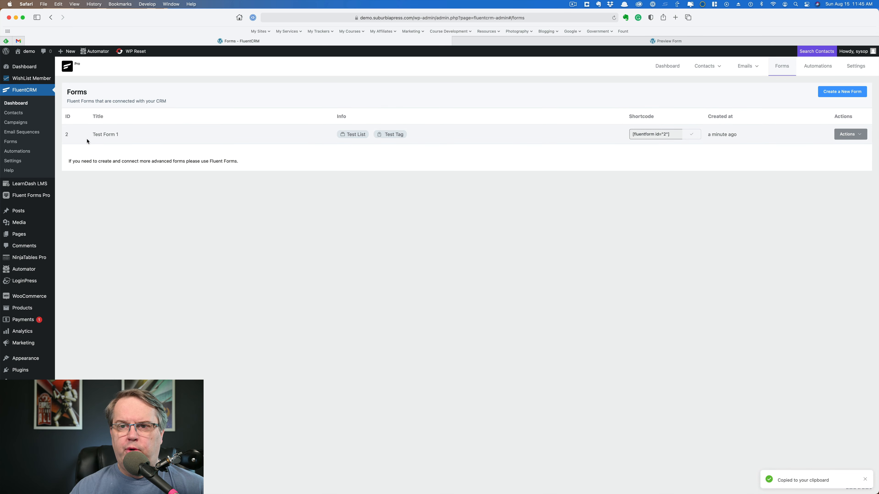
mouse_move(31, 237)
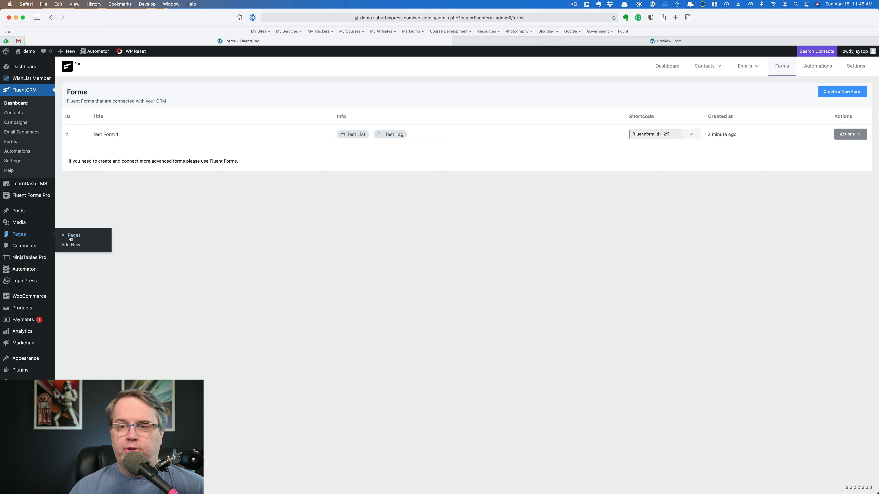
left_click(77, 238)
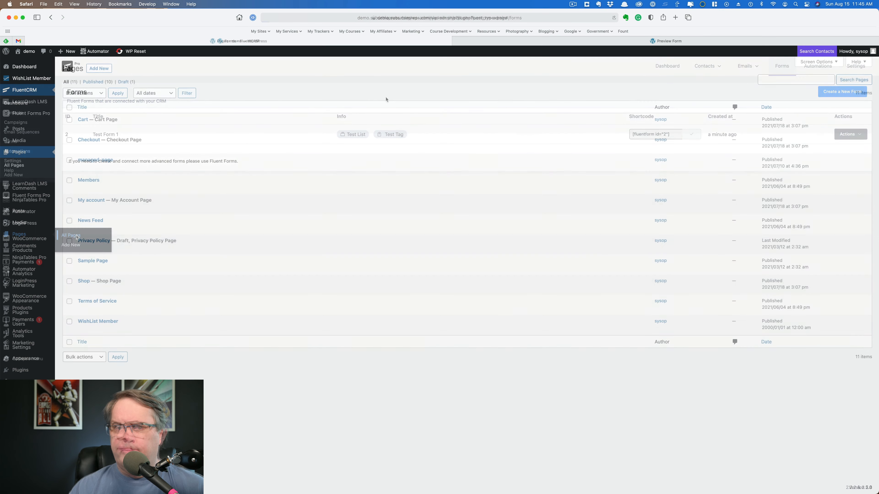
left_click(99, 69)
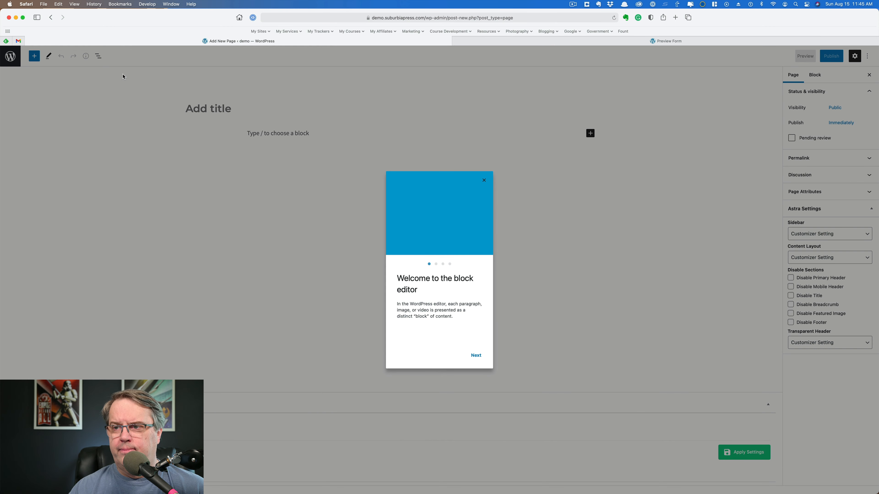
- Title the new page 'Fluent Form Tests'
left_click(484, 181)
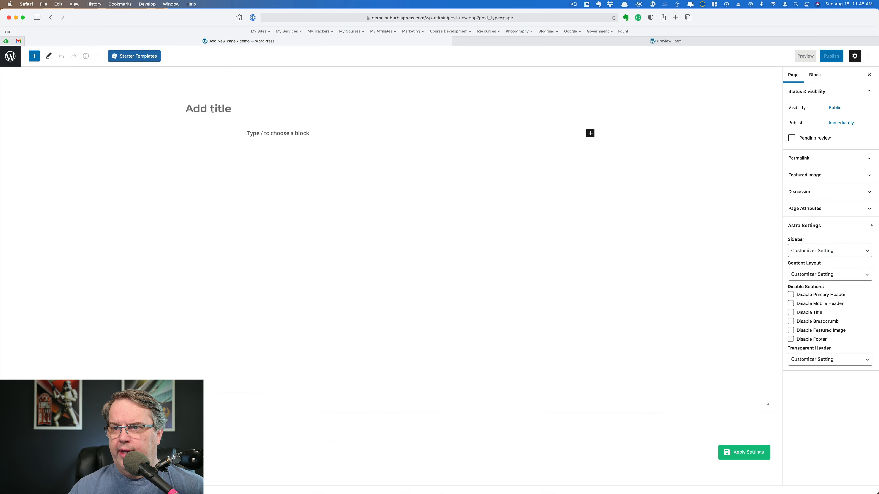
type("Fl")
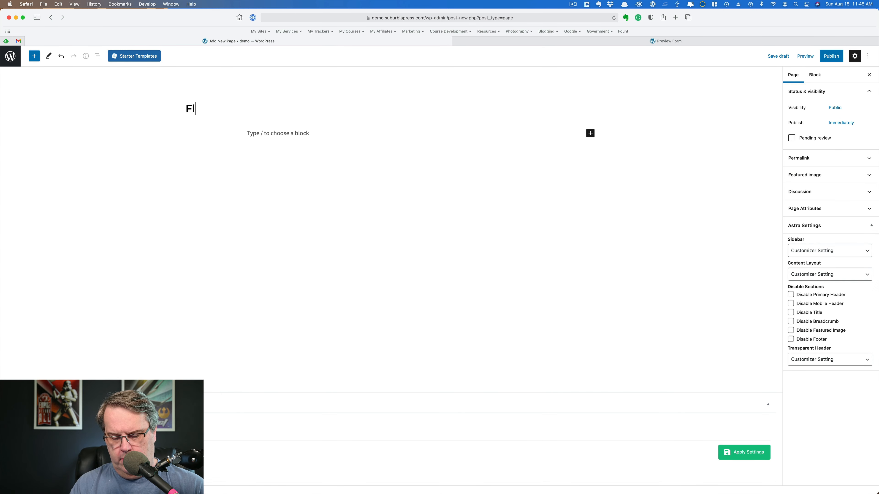
type("uent Form Tests")
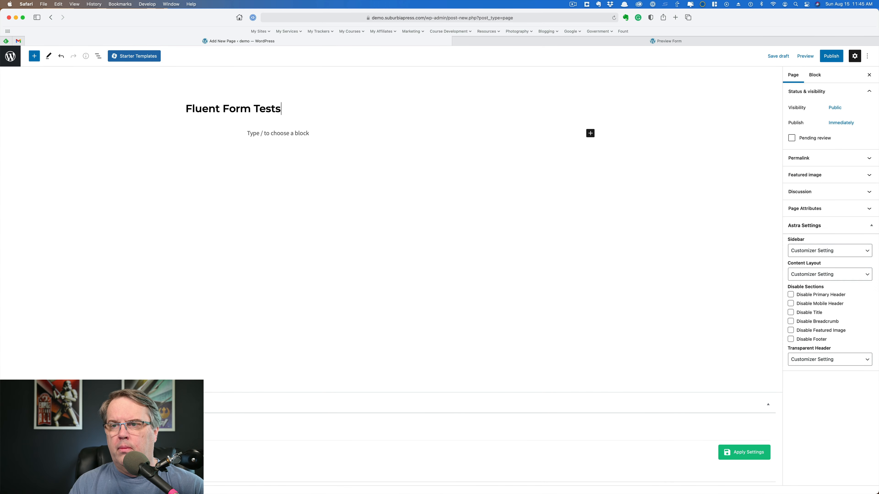
left_click(272, 135)
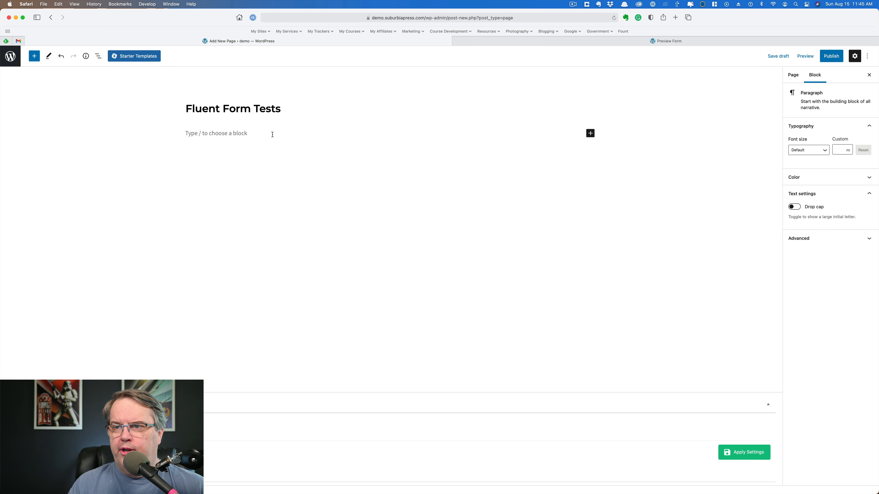
- Add a Shortcode block containing [fluentform id="2"] and preview the page
left_click(590, 133)
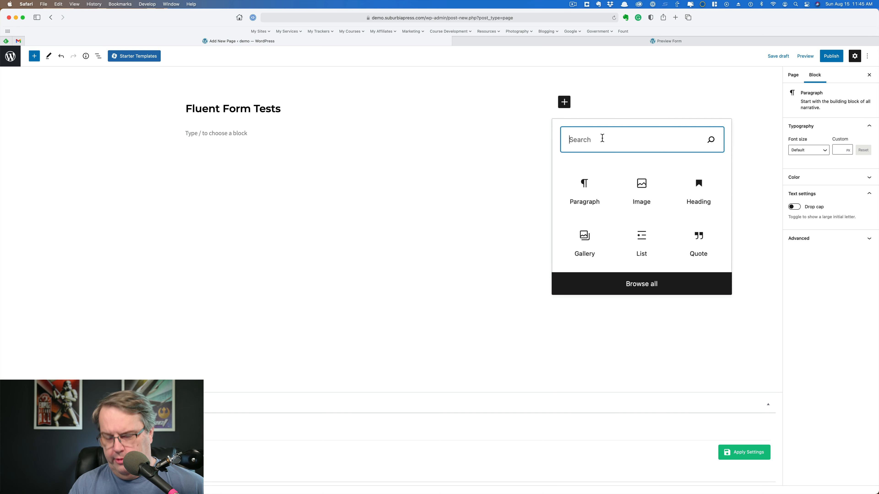
type("s")
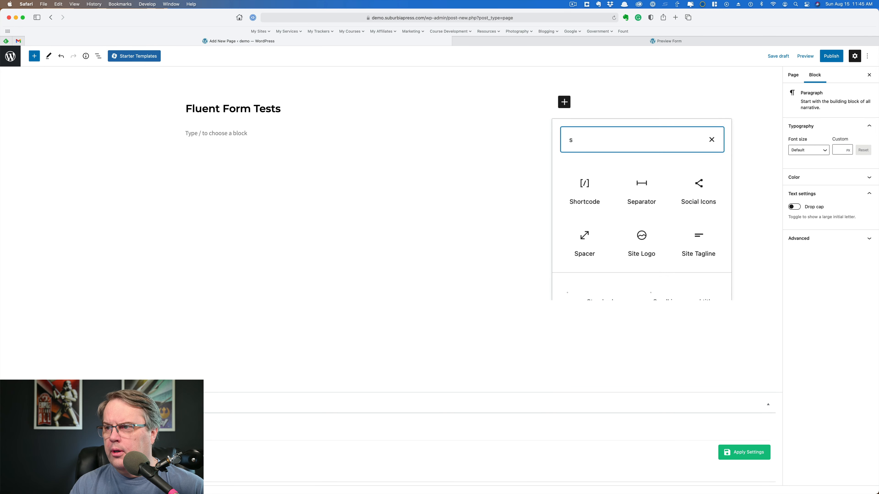
type("hor")
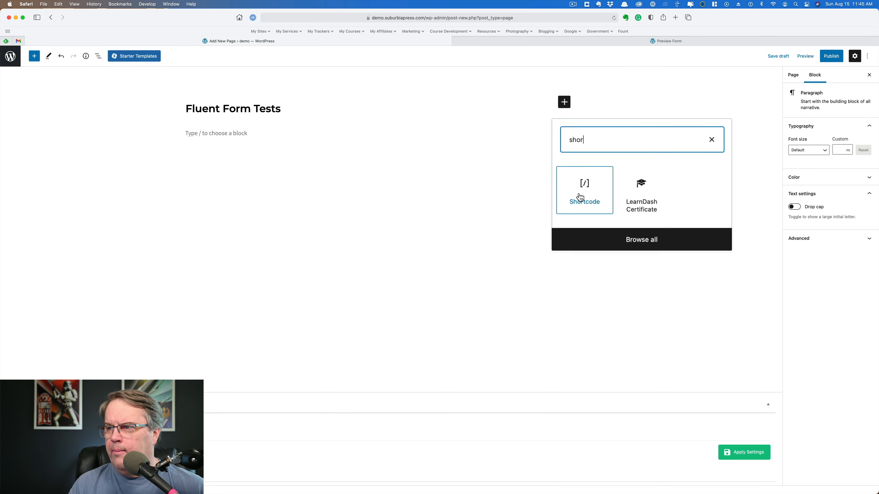
left_click(605, 196)
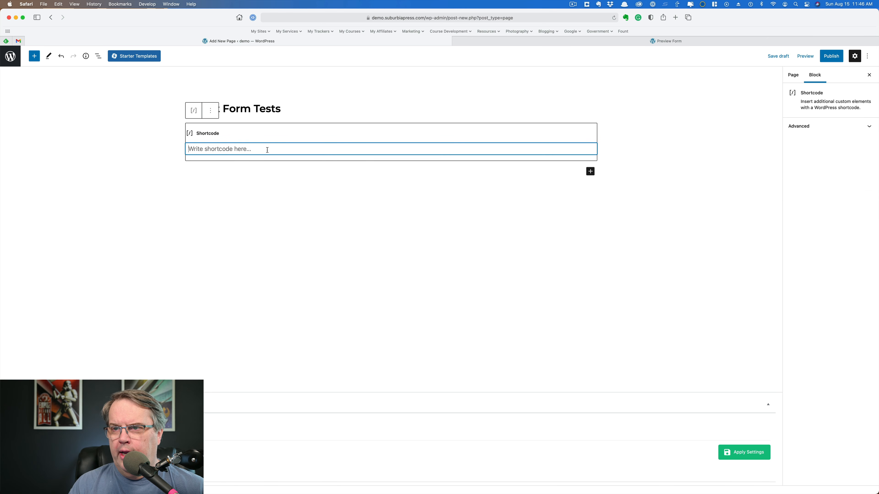
key("super+v")
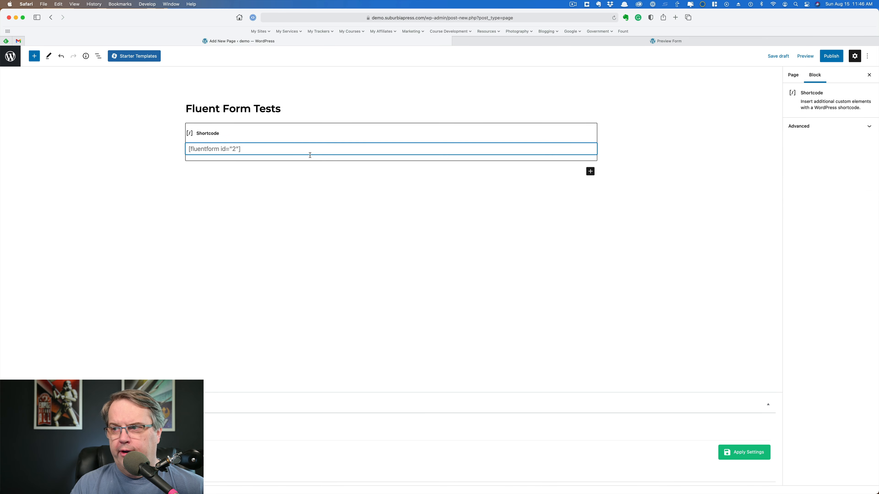
left_click(737, 220)
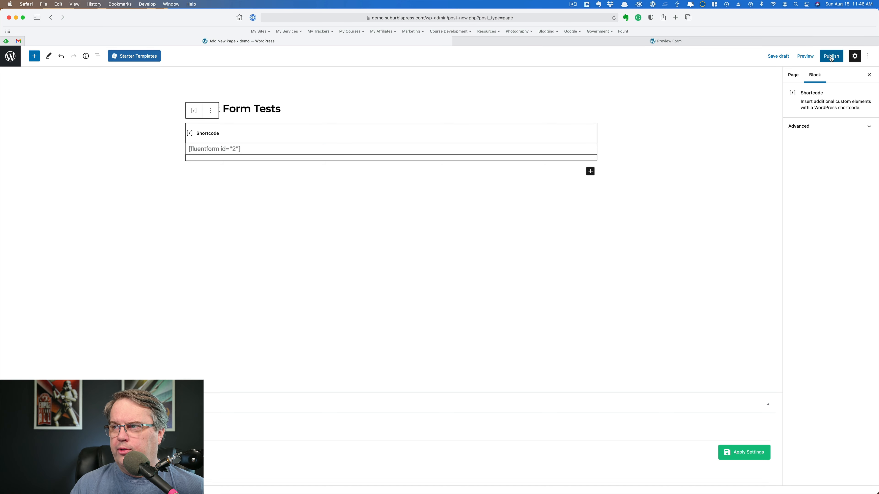
left_click(806, 56)
- In the page preview, subscribe with a test email address through the form
left_click(777, 120)
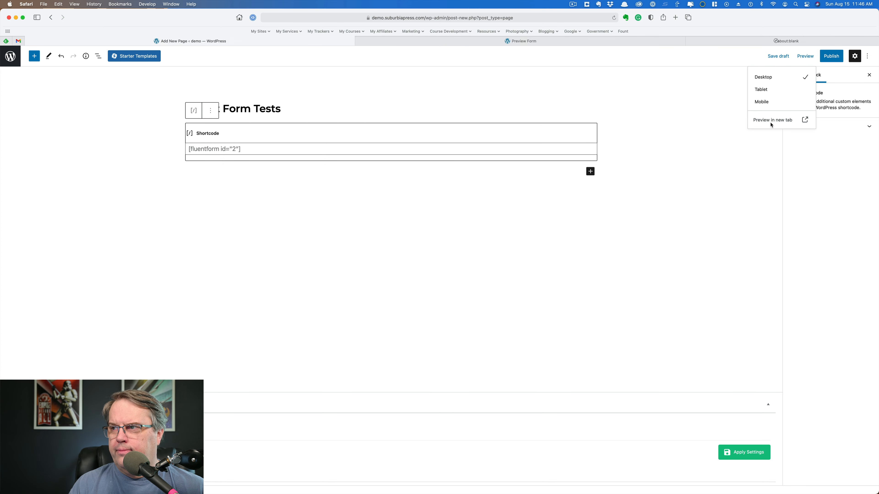
left_click(506, 129)
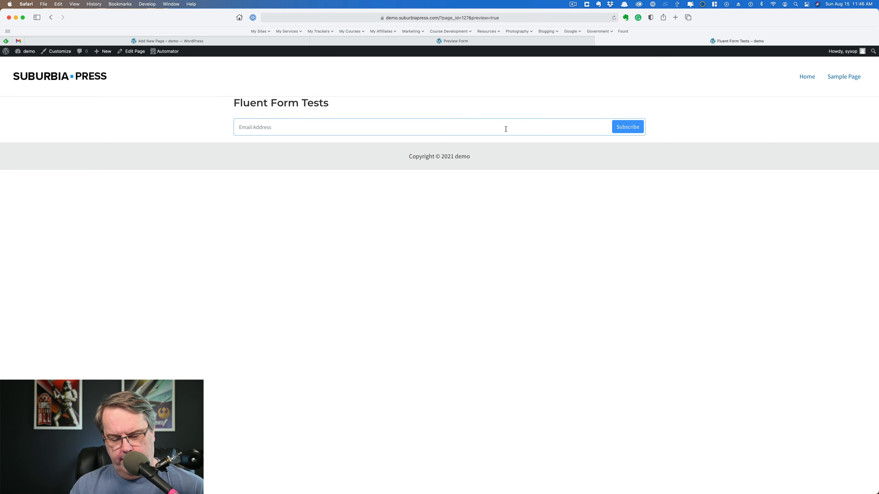
left_click(627, 131)
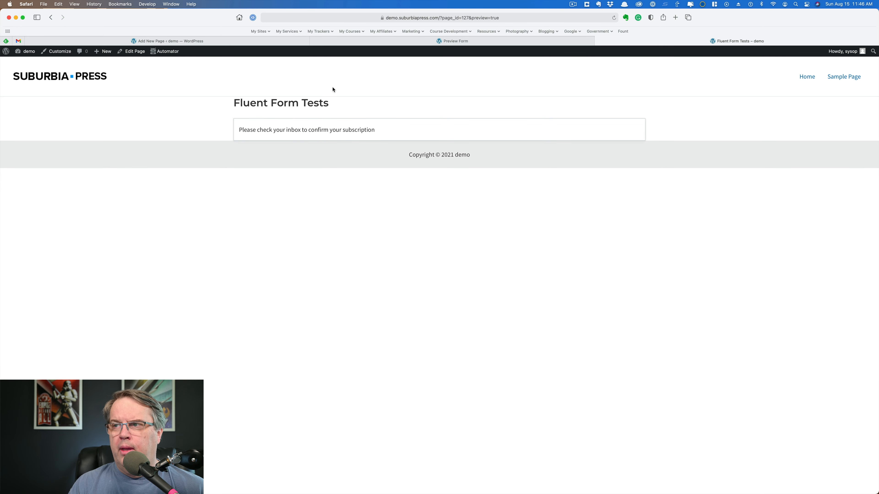
- Publish the Fluent Form Tests page and go back to the Pages list
left_click(196, 43)
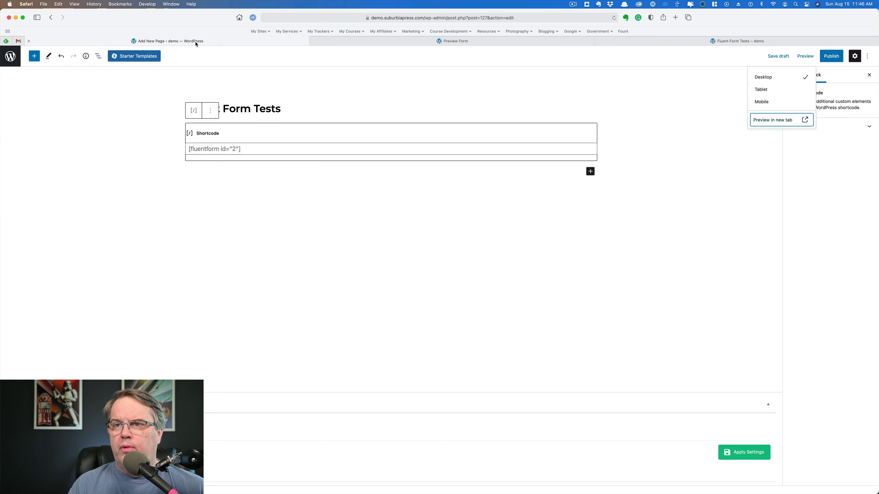
left_click(832, 57)
left_click(806, 58)
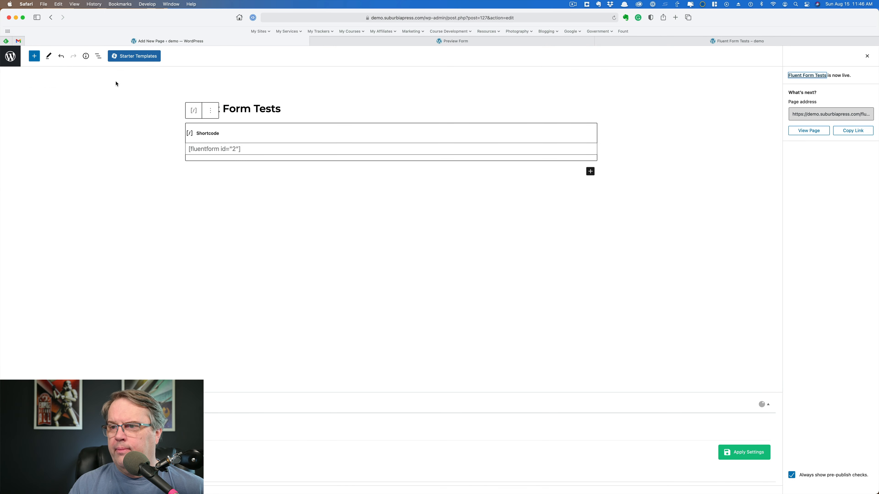
left_click(13, 58)
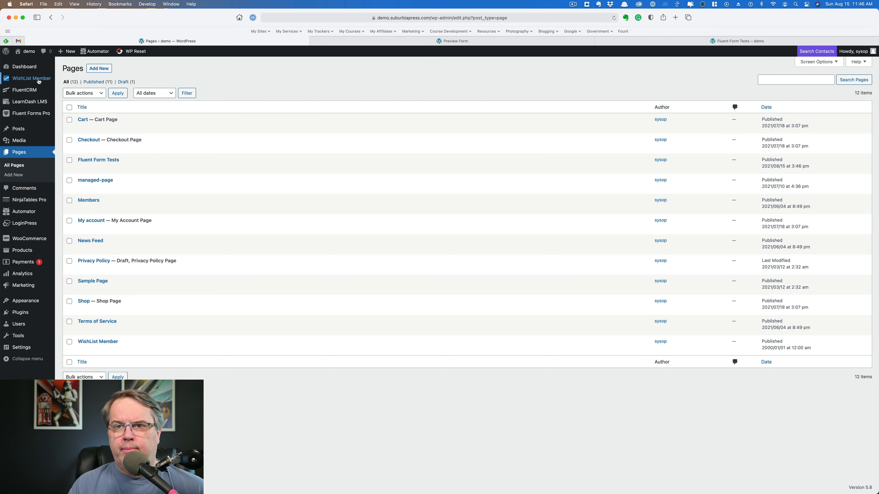
- Open FluentCRM Contacts to find the new test signup listed as Pending
mouse_move(30, 92)
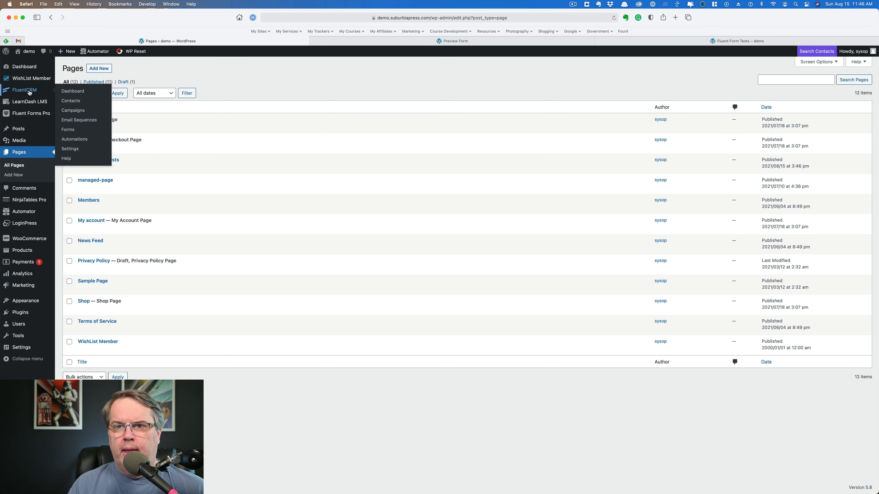
left_click(71, 100)
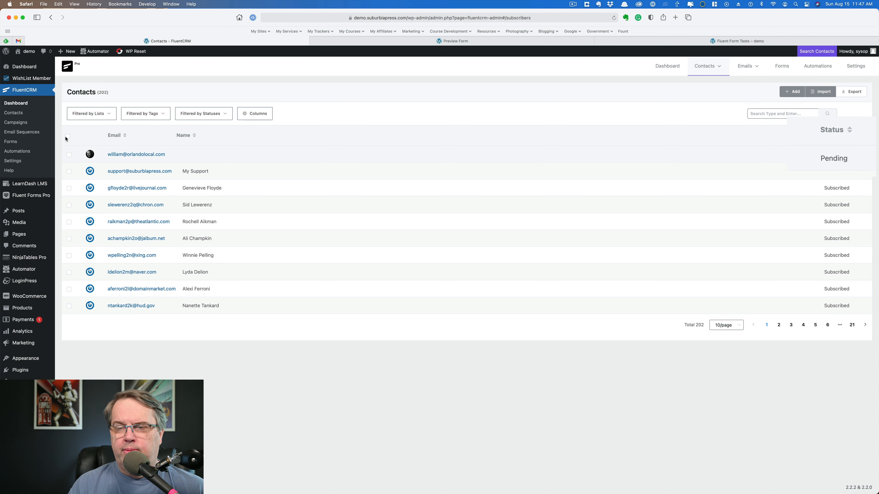
mouse_move(1, 142)
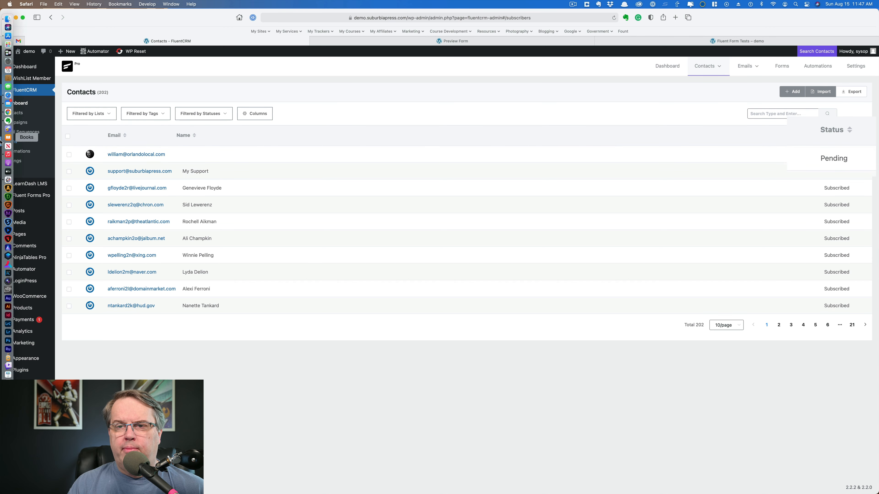
- Confirm via the email's 'Yes, subscribe me to the mailing list' link, then return to Contacts
left_click(7, 107)
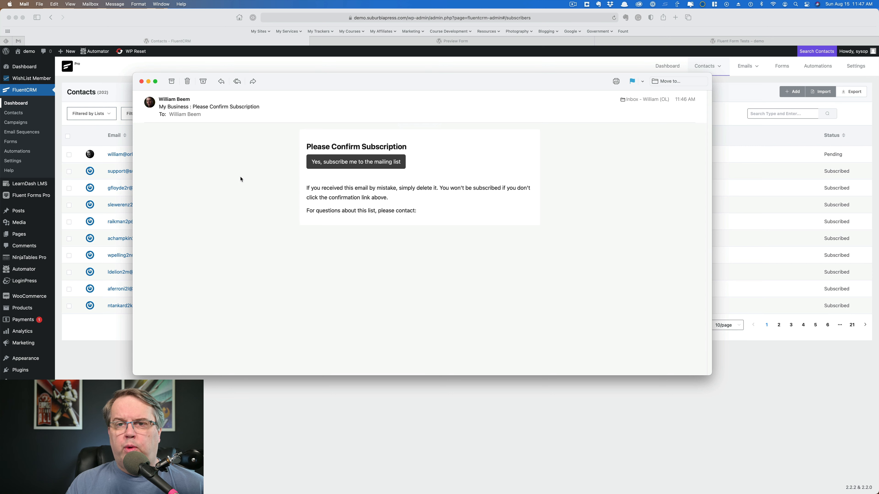
left_click(352, 163)
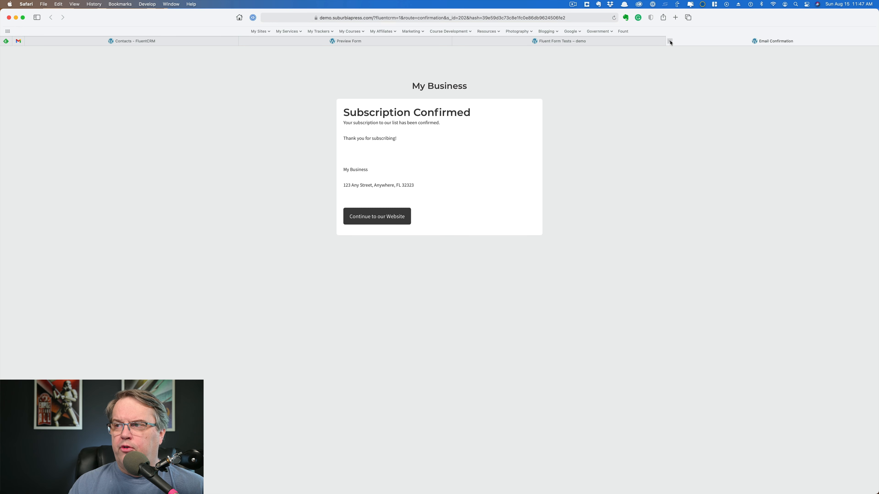
left_click(670, 41)
left_click(198, 42)
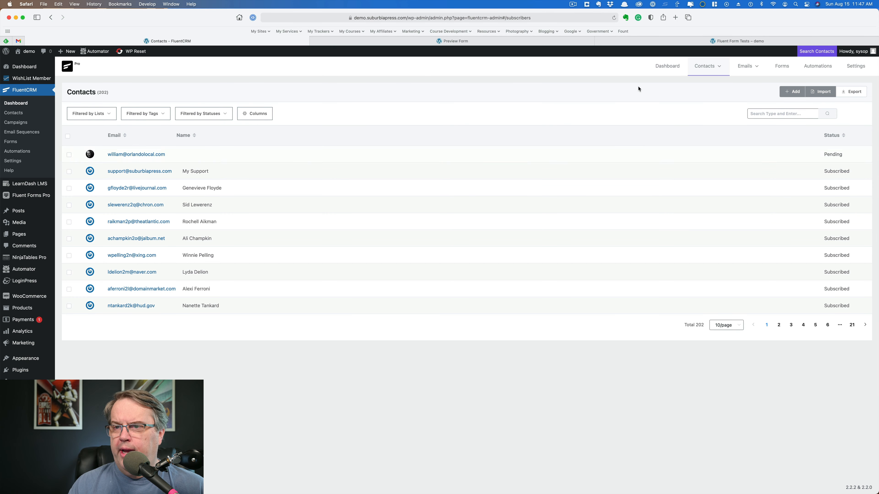
- Reload the contacts list so the test signup shows as Subscribed
left_click(614, 17)
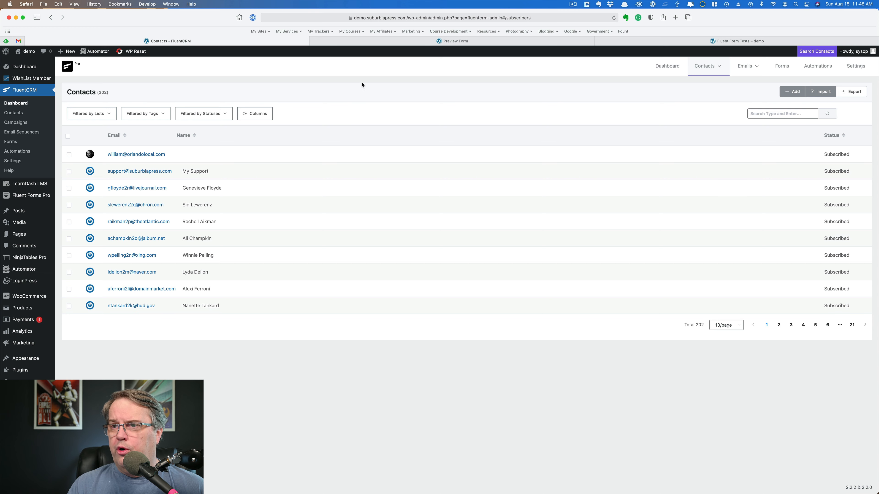
- Start a new FluentCRM form from a template, titled 'Test Form 2'
left_click(782, 66)
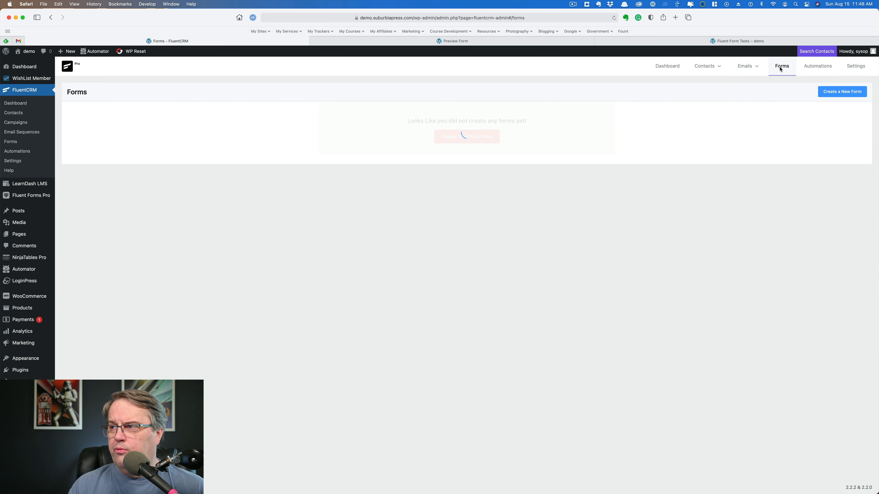
left_click(841, 94)
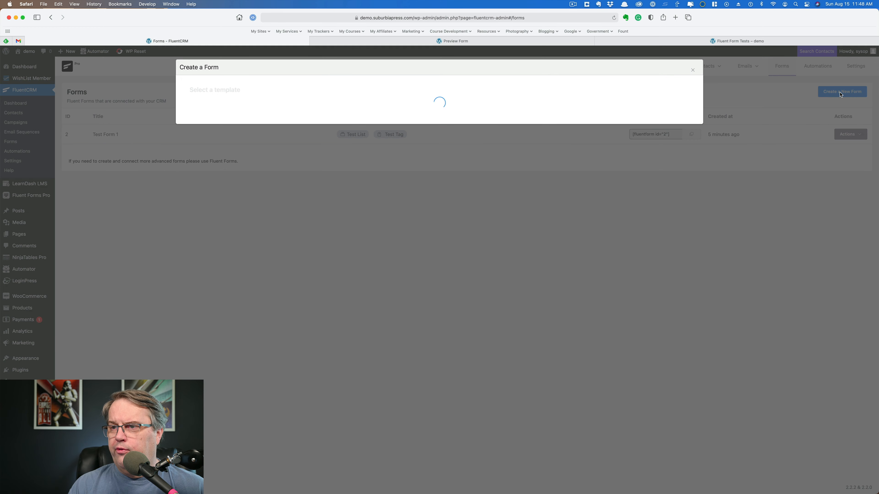
left_click(379, 127)
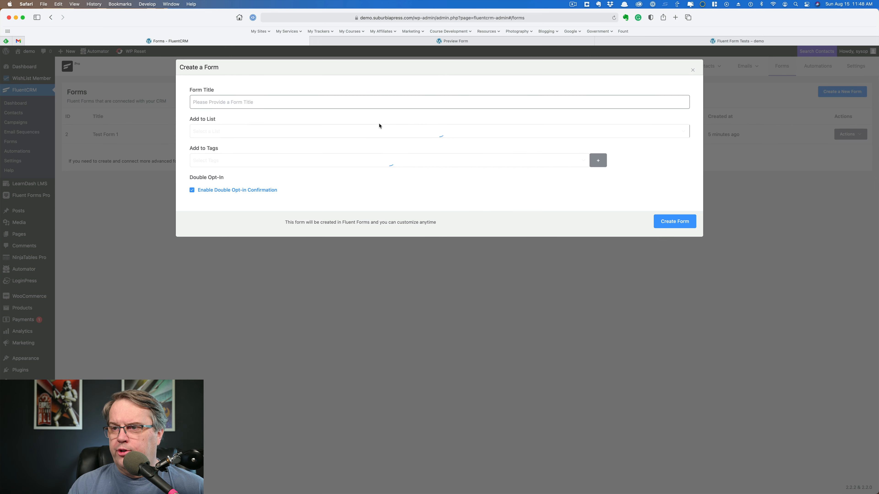
left_click(349, 101)
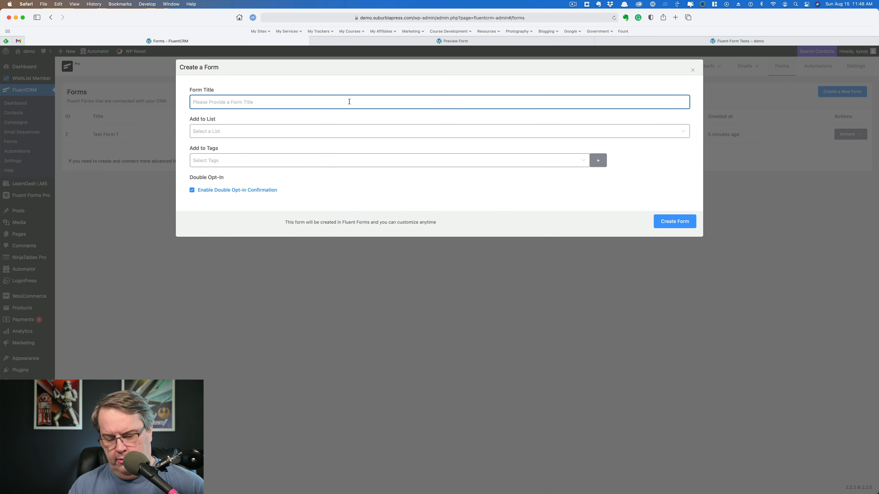
type("Test Form")
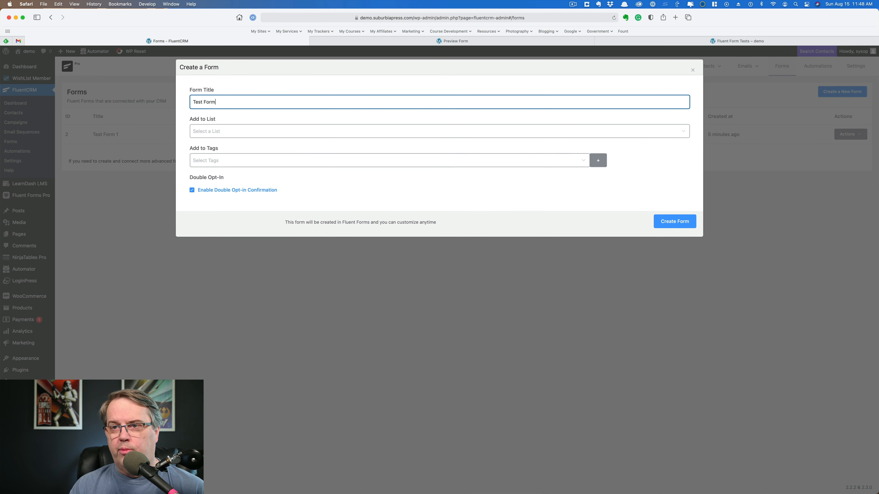
type(" 2")
- Add subscribers to Test List with Test Tag, create the form, and open it for editing
left_click(316, 132)
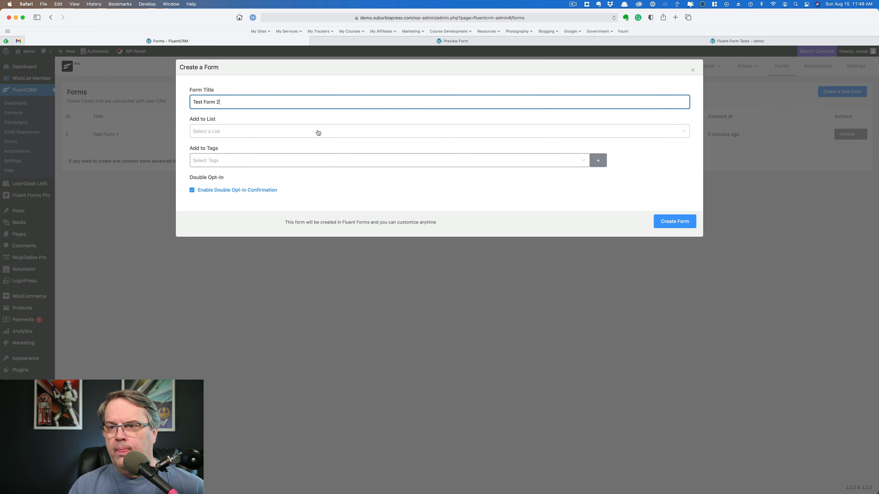
left_click(282, 149)
left_click(279, 161)
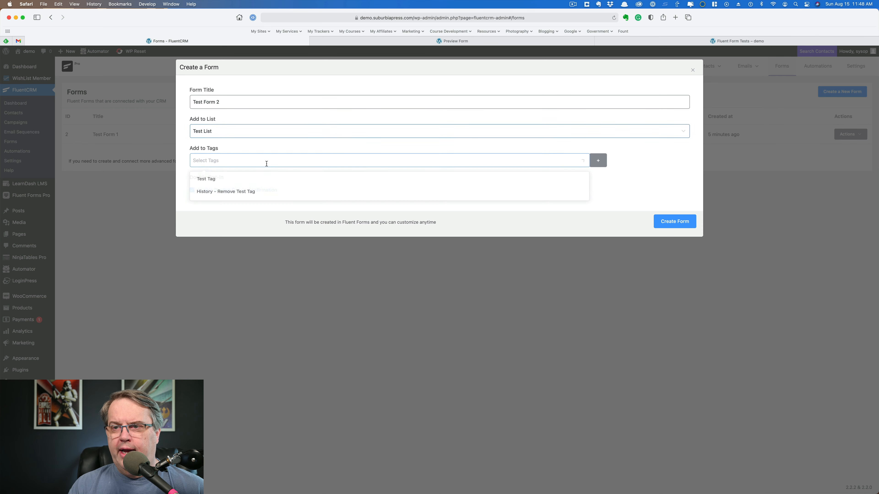
left_click(235, 181)
left_click(184, 176)
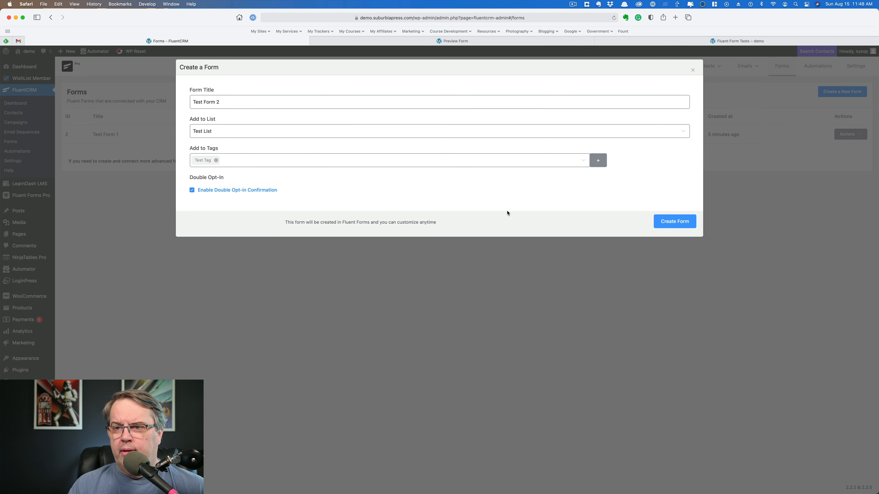
left_click(673, 222)
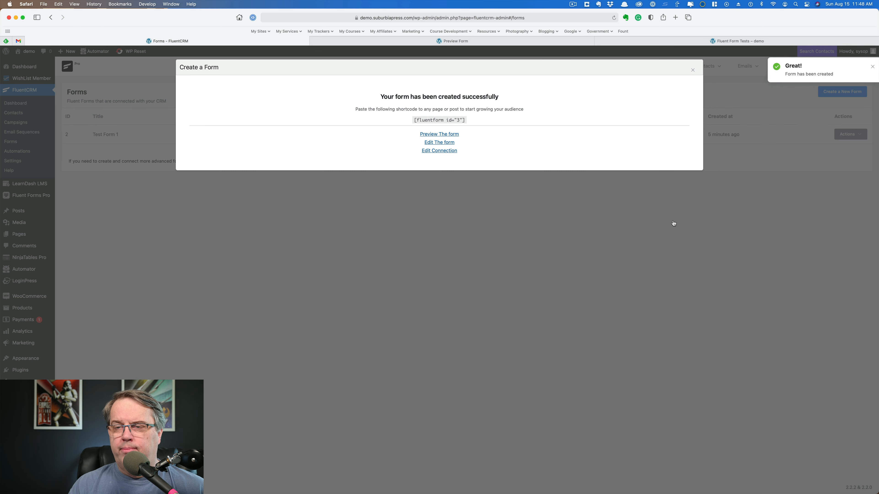
left_click(432, 143)
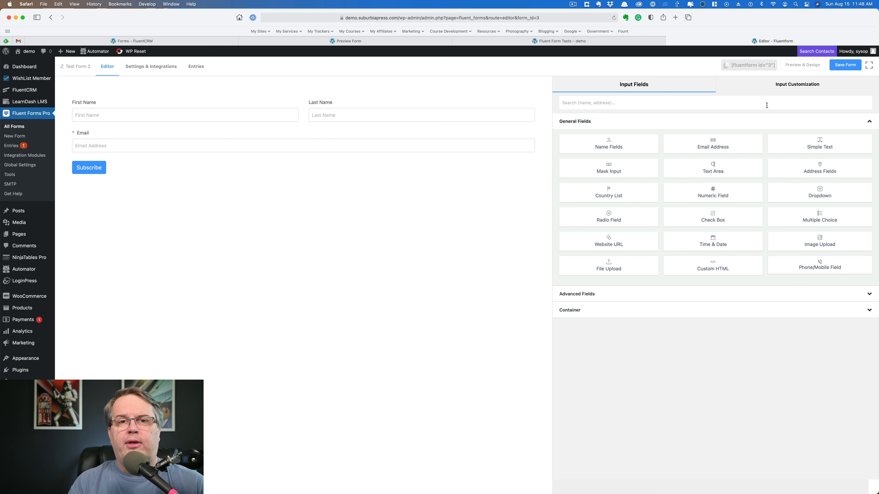
- Remove the Last Name field and review the Email, Name and Subscribe button settings
left_click(433, 113)
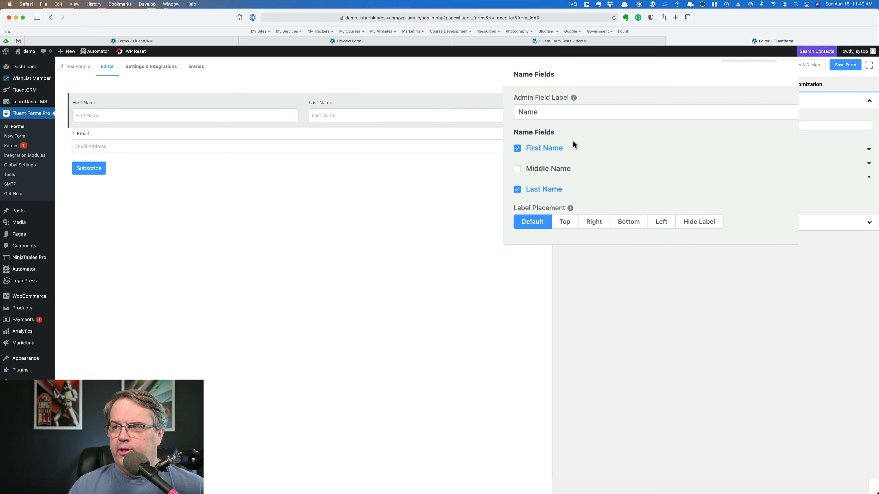
left_click(518, 189)
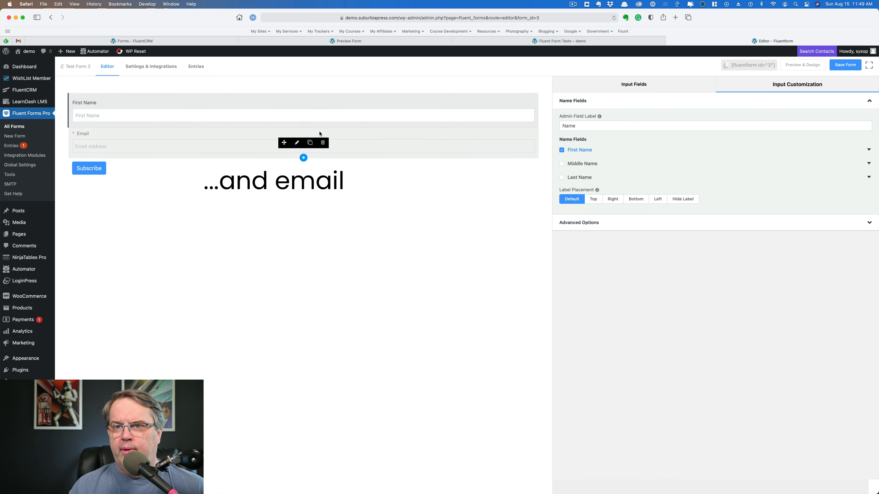
left_click(182, 145)
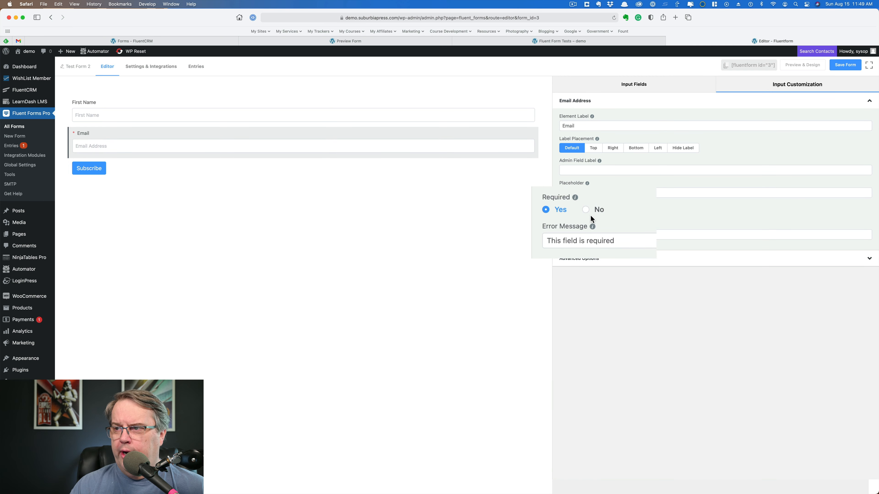
left_click(189, 116)
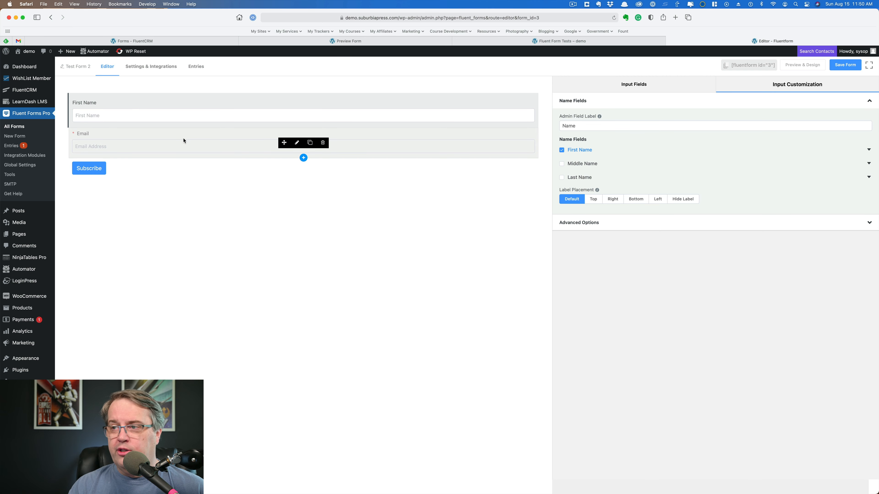
left_click(91, 168)
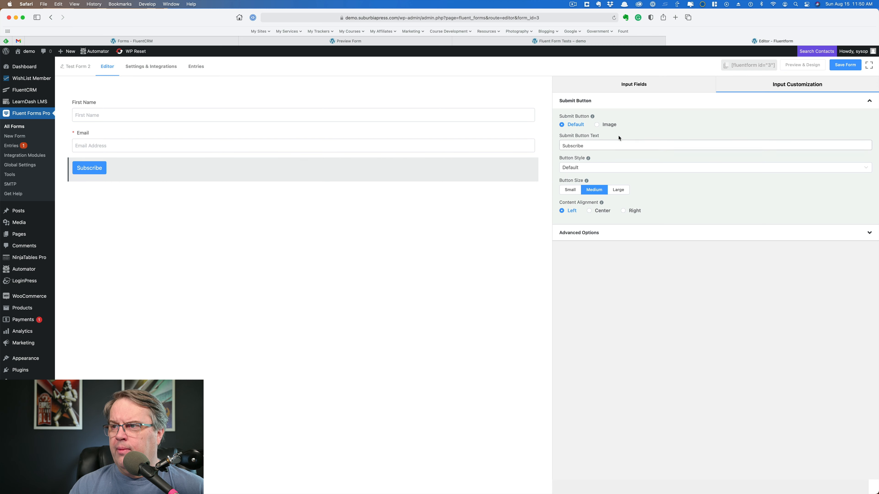
- Save Test Form 2 and copy its [fluentform id="3"] shortcode
scroll(598, 136, "down", 1)
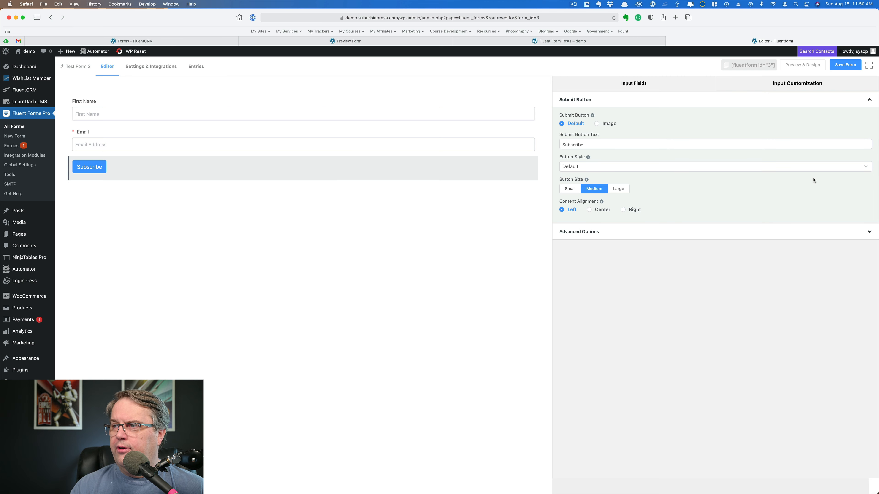
left_click(843, 67)
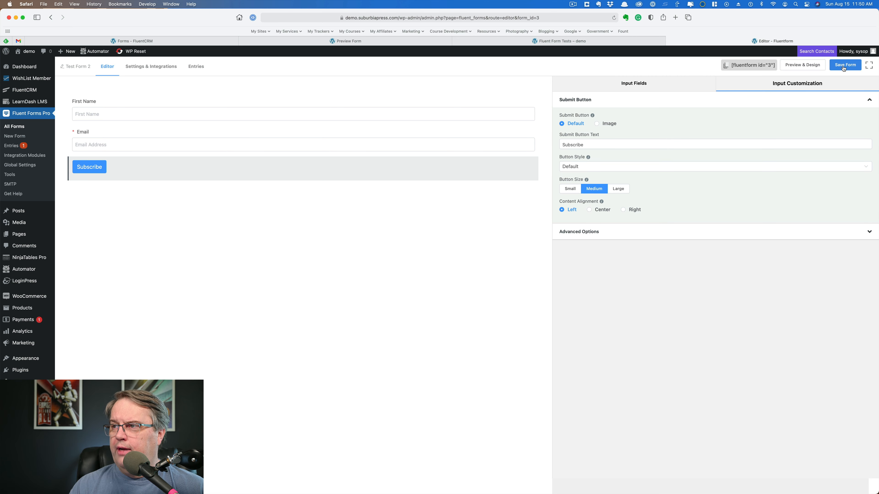
left_click(755, 66)
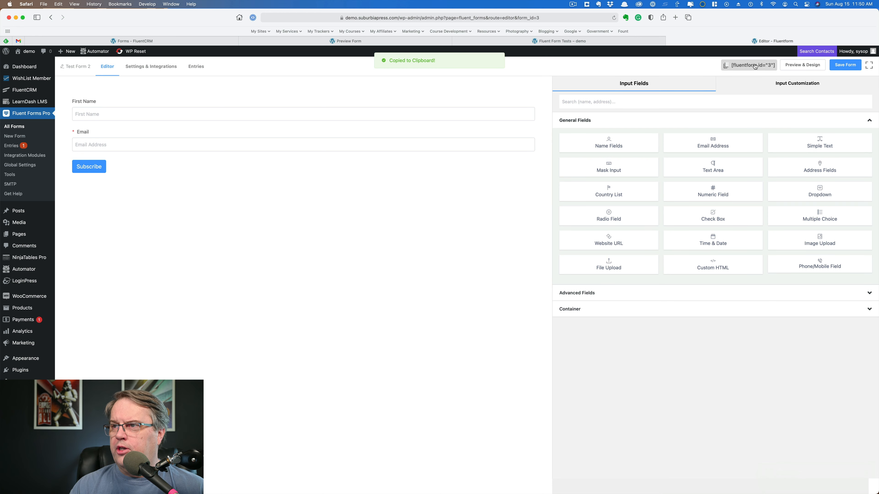
- Add a Shortcode block with [fluentform id="2"] [fluentform id="3"] to Fluent Form Tests, update, and view it live
left_click(620, 43)
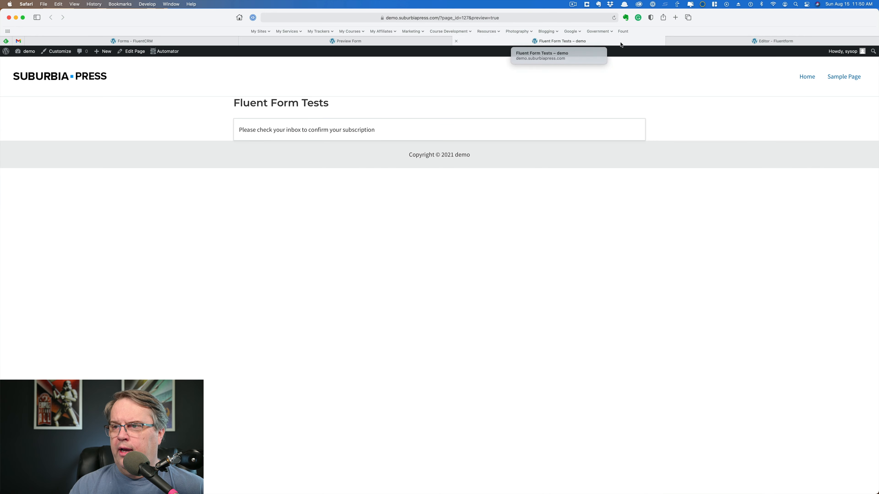
left_click(383, 45)
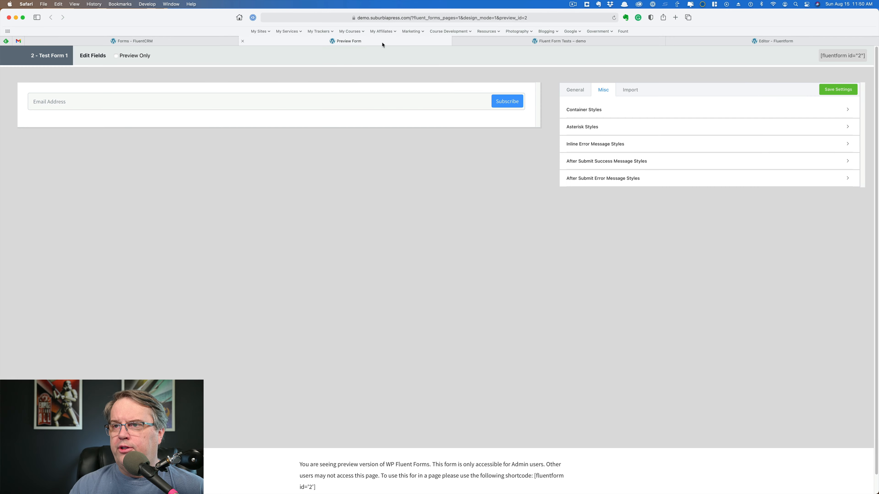
left_click(452, 44)
left_click(590, 171)
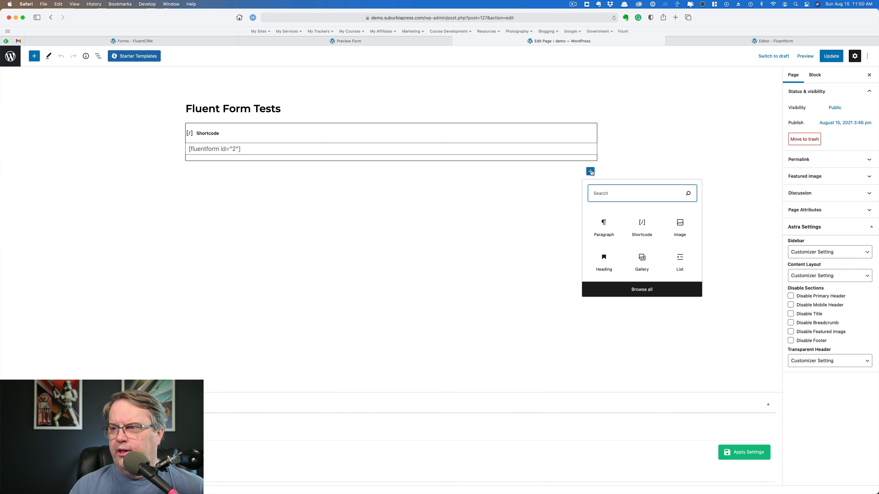
left_click(641, 229)
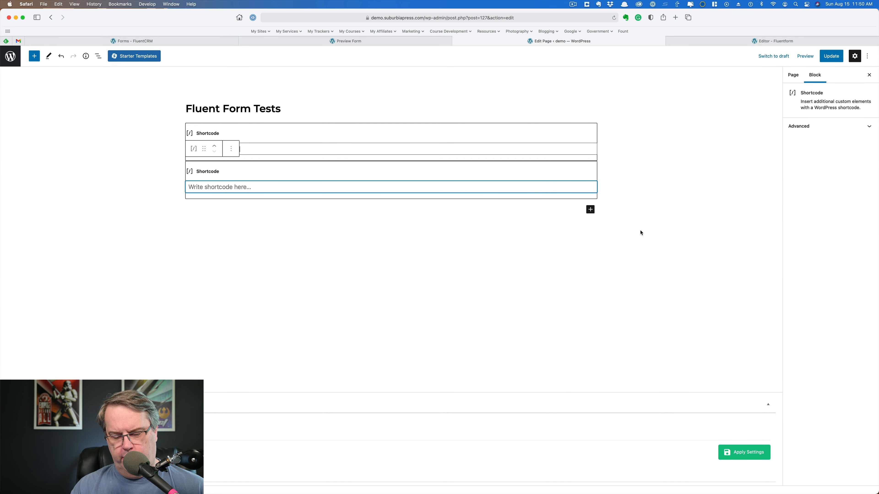
key("super+v")
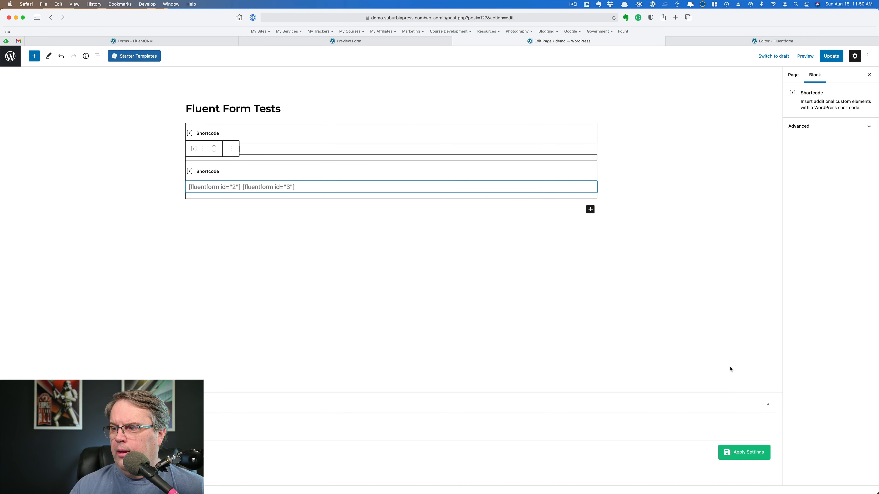
left_click(830, 58)
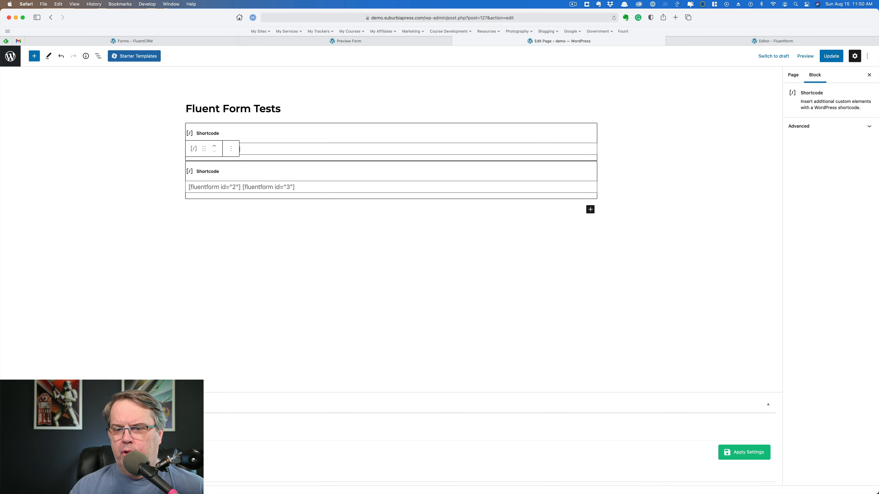
left_click(65, 472)
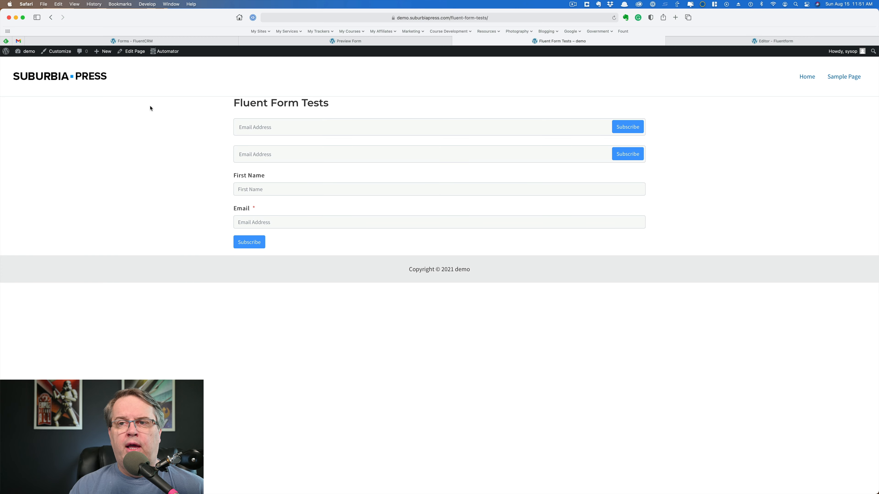
- Return to the Forms - FluentCRM tab in Safari
left_click(171, 41)
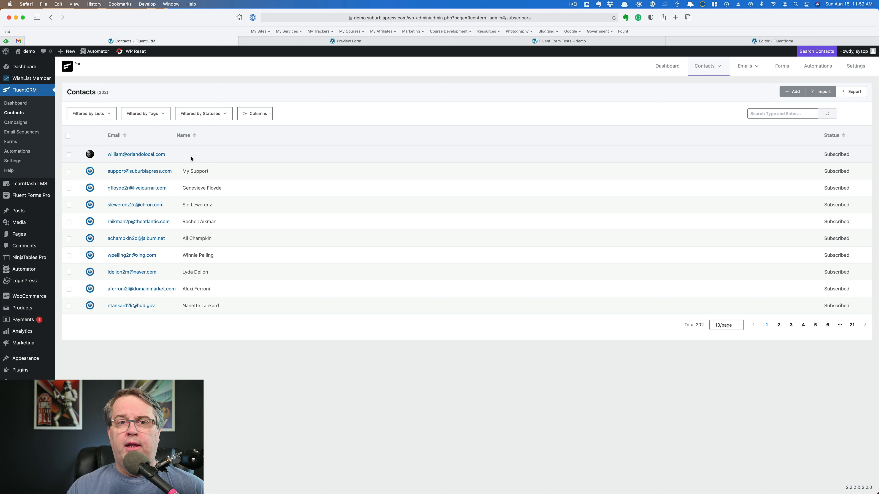
- Browse the Fluent Forms Pro form templates, then close the chooser to return to All Forms
left_click(35, 196)
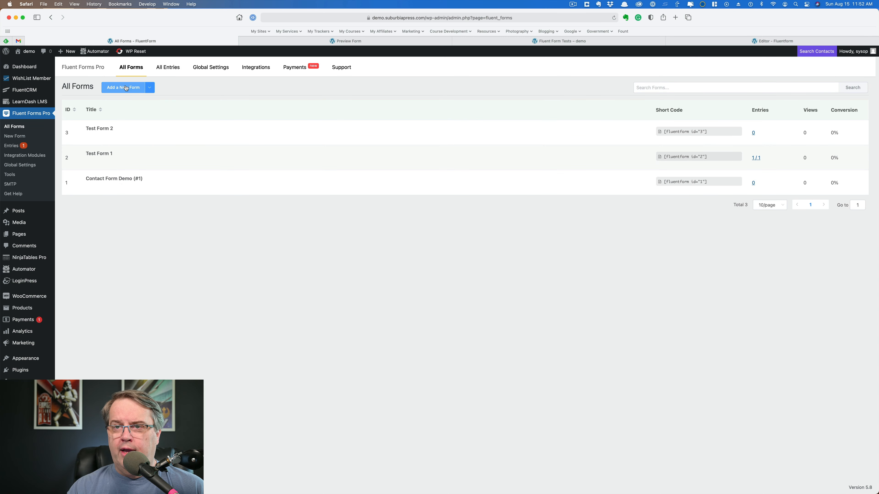
left_click(124, 88)
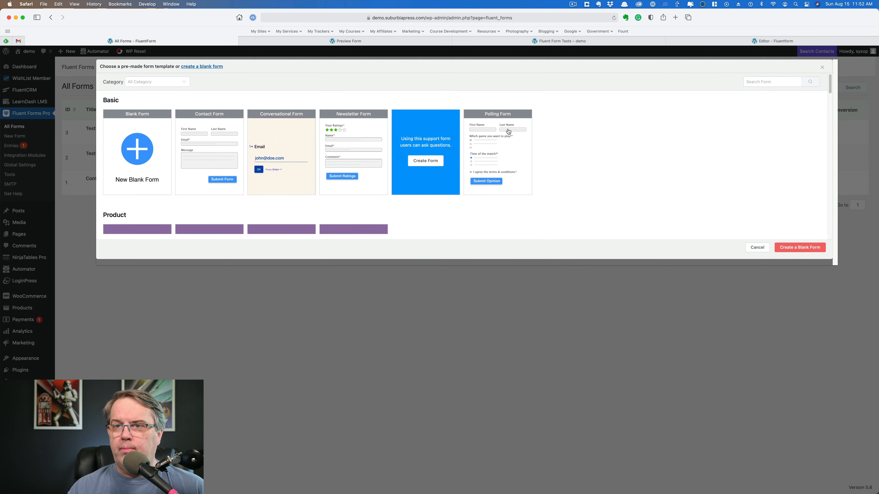
mouse_move(209, 137)
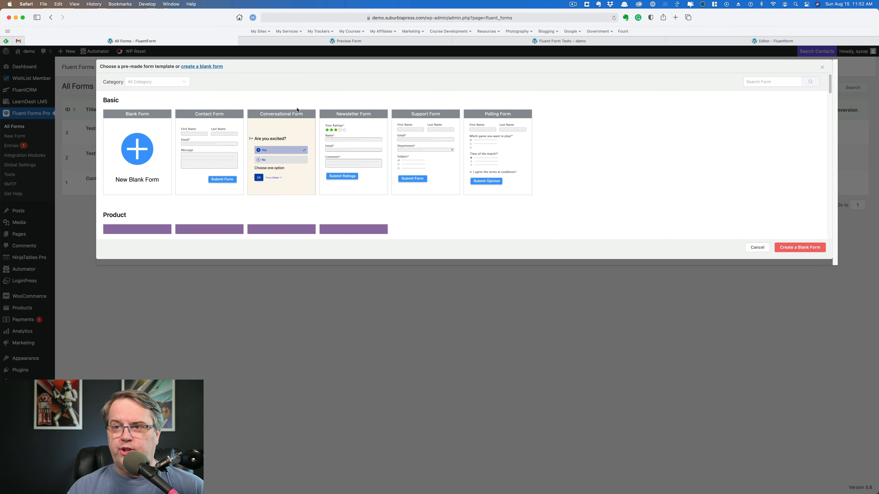
mouse_move(300, 121)
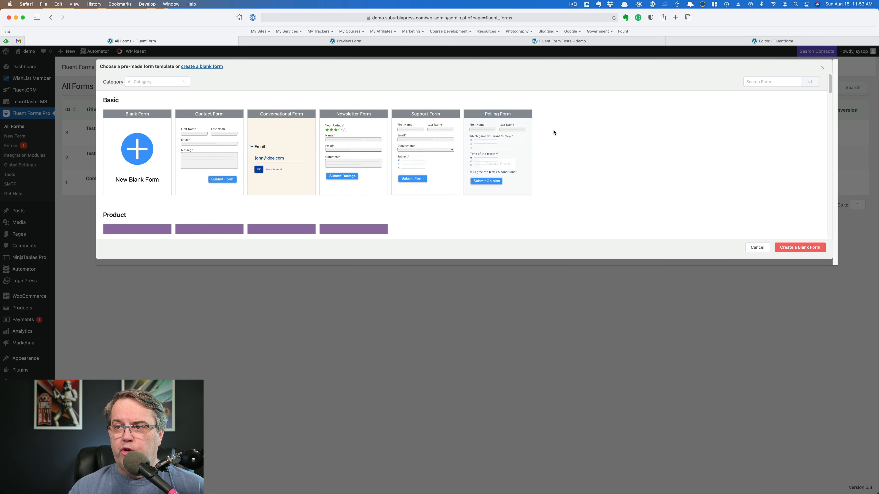
scroll(583, 127, "down", 5)
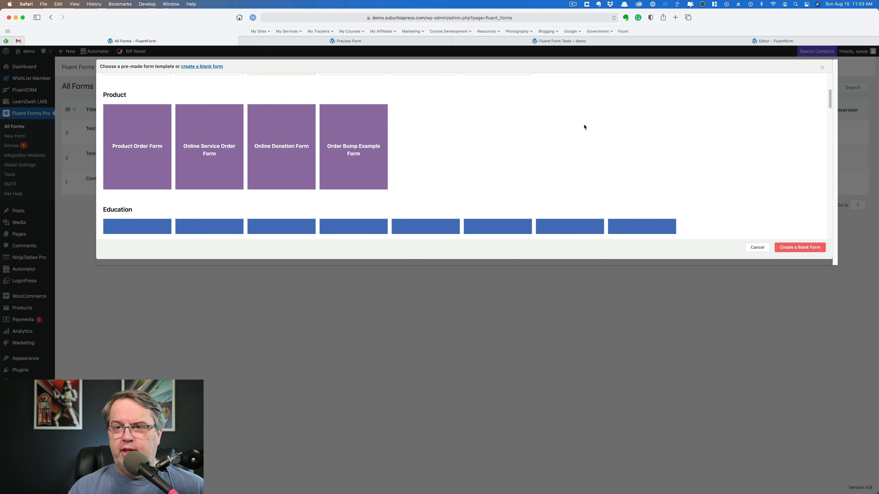
scroll(584, 127, "down", 5)
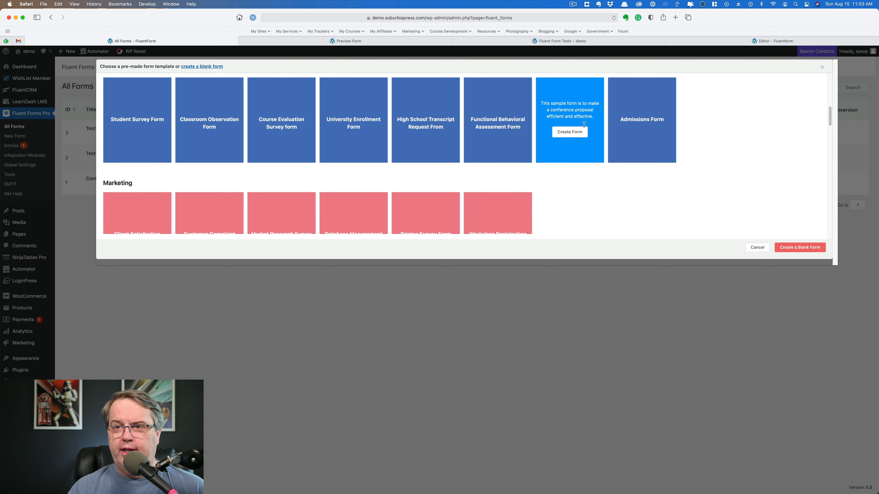
scroll(584, 125, "down", 6)
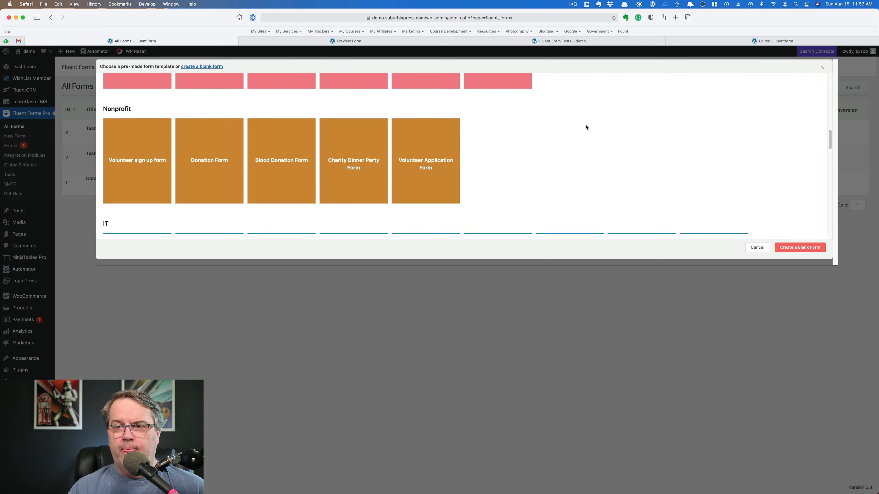
scroll(585, 128, "down", 6)
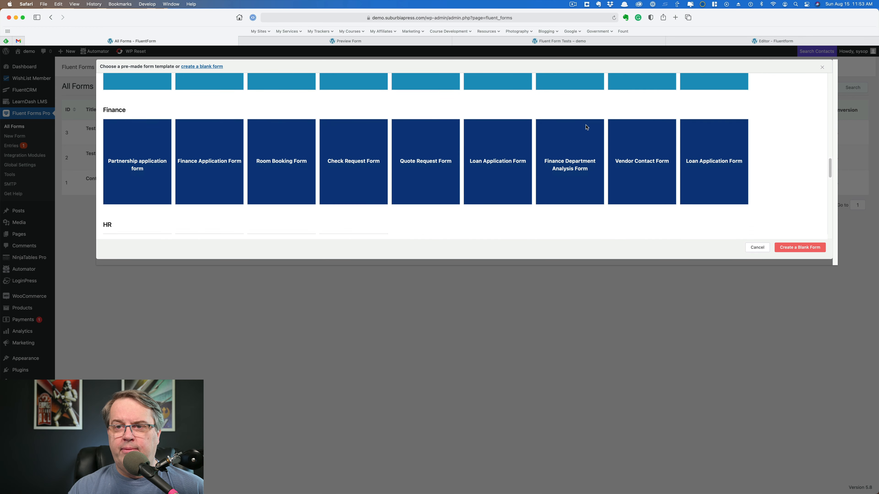
scroll(586, 127, "down", 5)
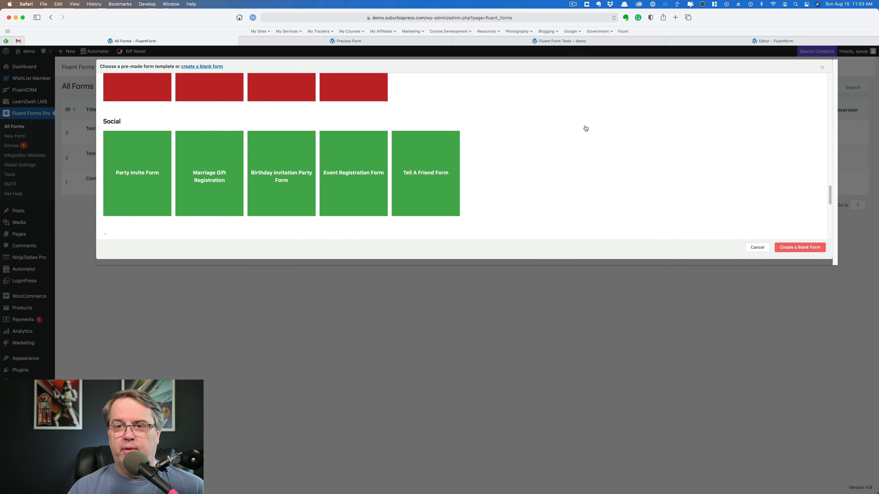
scroll(585, 128, "down", 5)
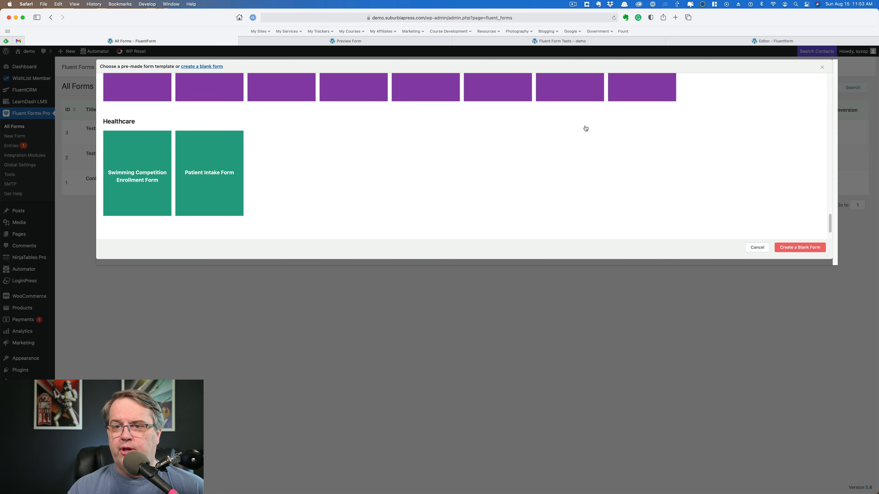
scroll(585, 128, "up", 10)
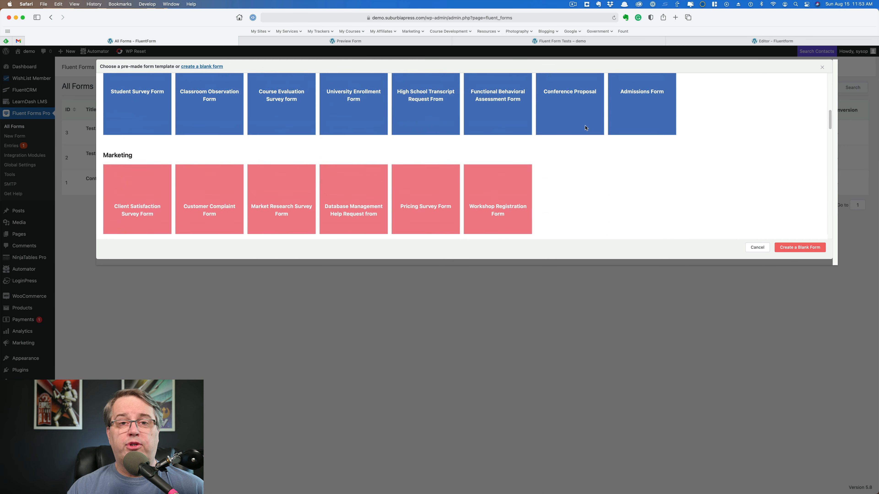
scroll(585, 128, "up", 10)
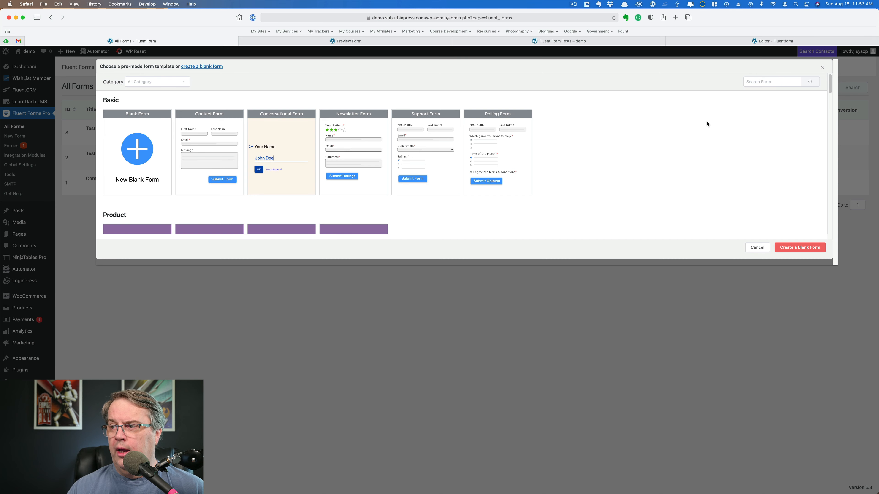
left_click(823, 68)
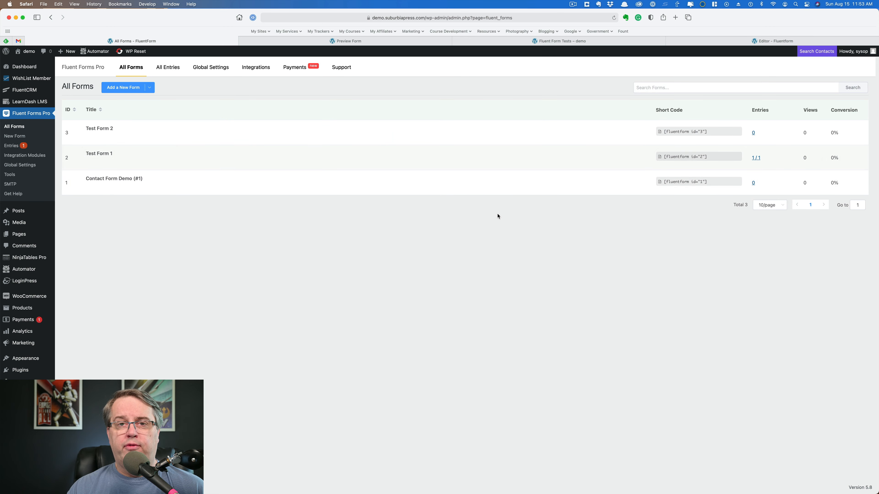